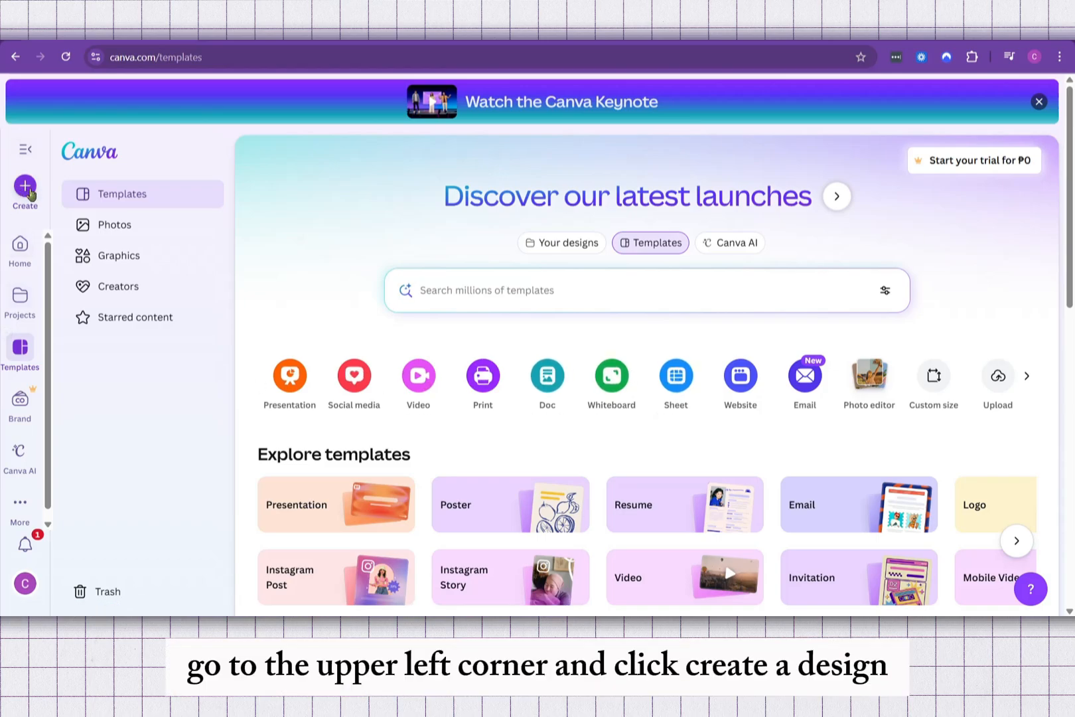
- Search the design types for "logo" and create a blank 500 × 500 px Logo design
{"action": "left_click", "coordinate": [26, 186]}
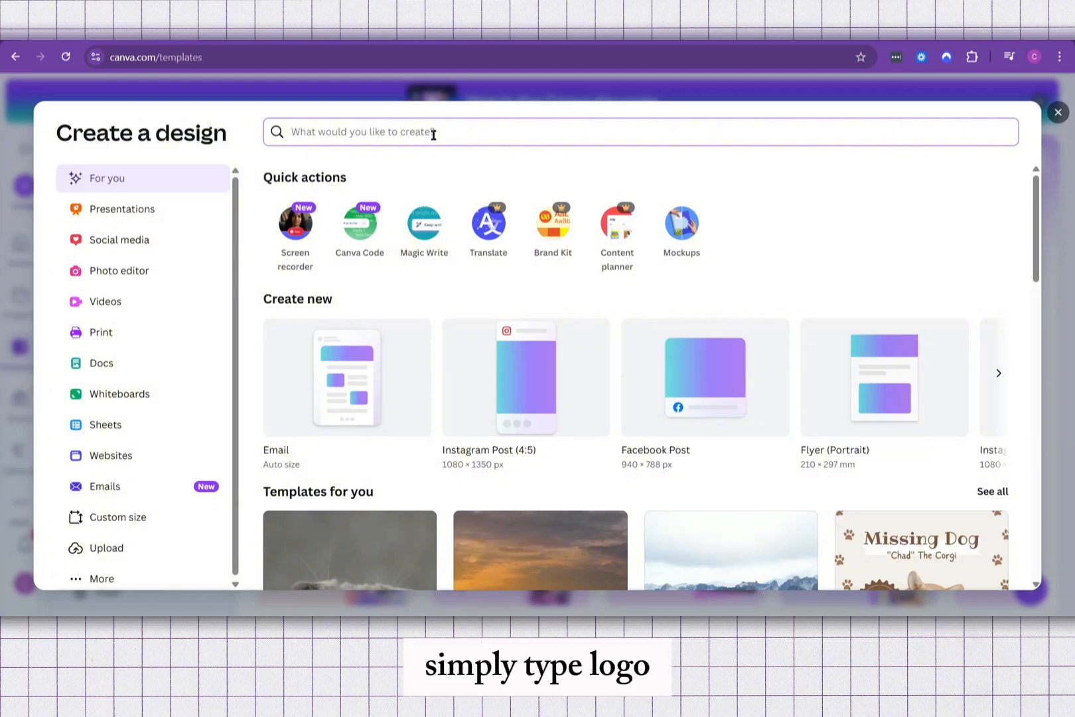
{"action": "type", "text": "logo"}
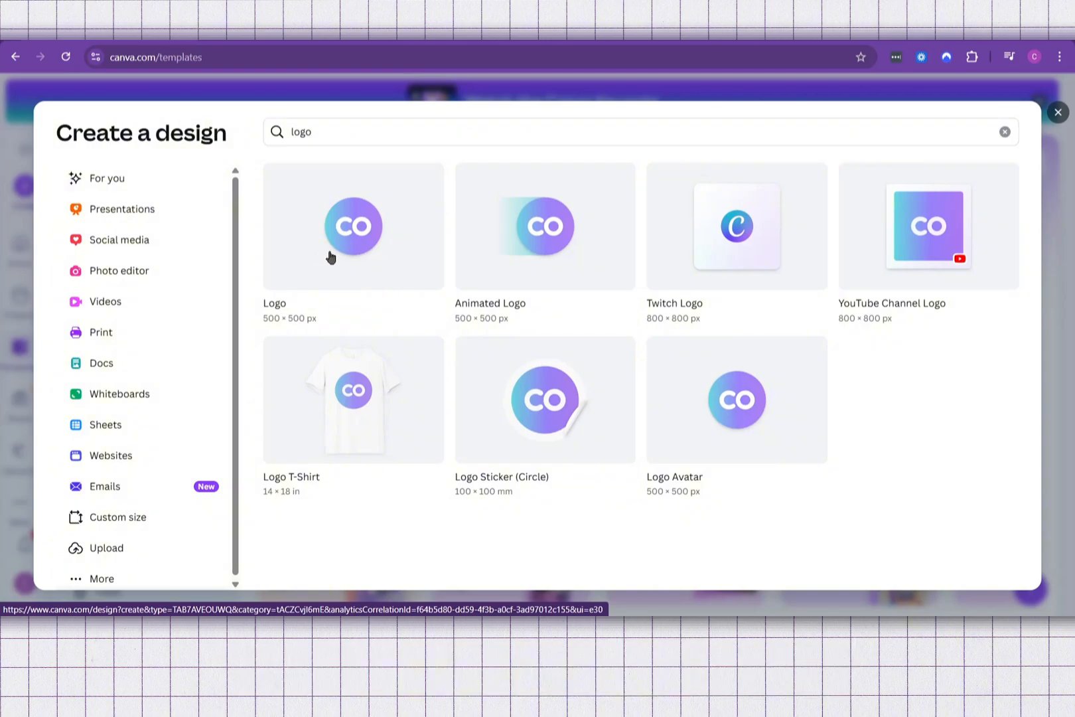
{"action": "left_click", "coordinate": [325, 257]}
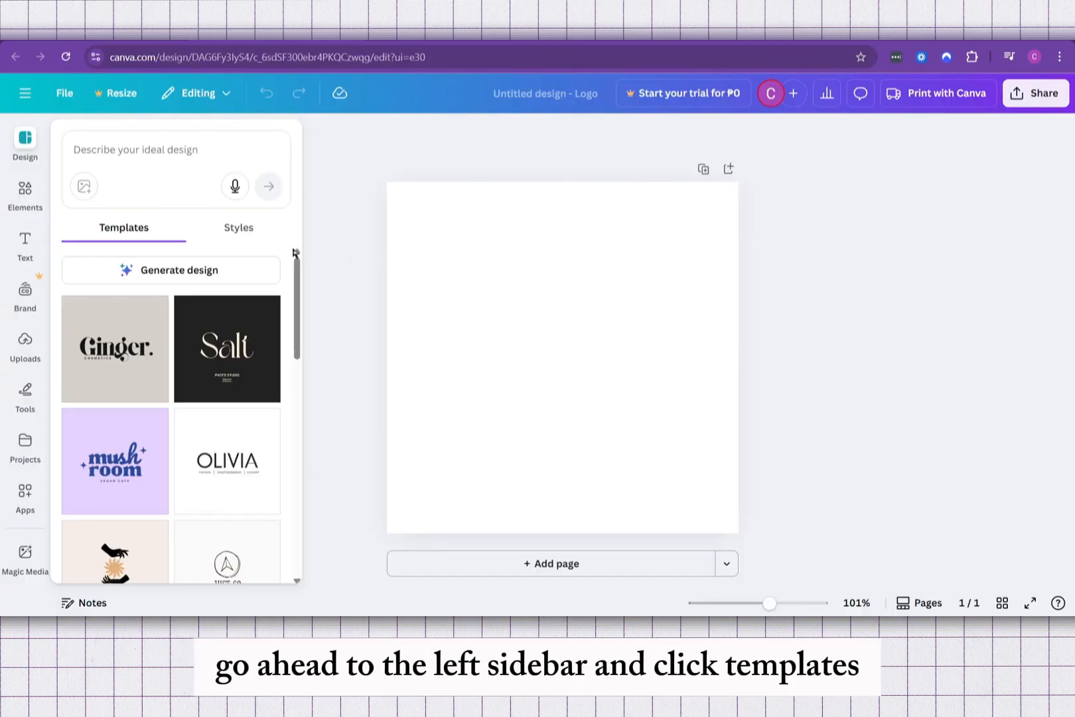
- Search the logo templates for "coffee"
{"action": "left_click", "coordinate": [134, 155]}
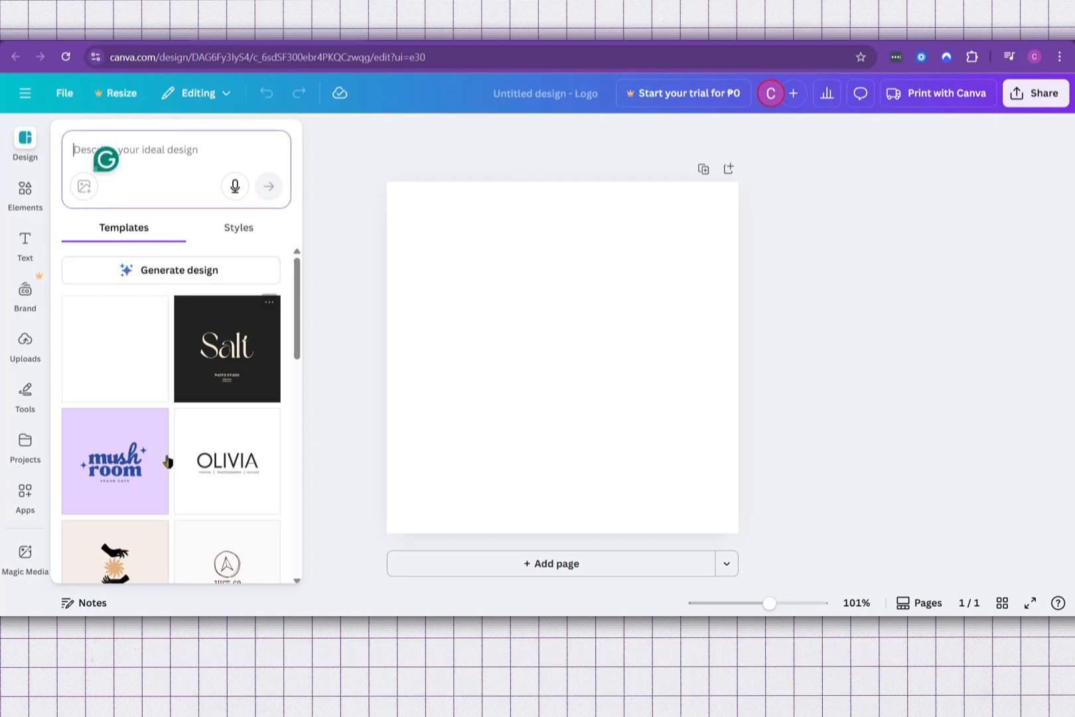
{"action": "scroll", "coordinate": [173, 468], "scroll_direction": "down", "scroll_amount": 4}
{"action": "scroll", "coordinate": [173, 468], "scroll_direction": "down", "scroll_amount": 10}
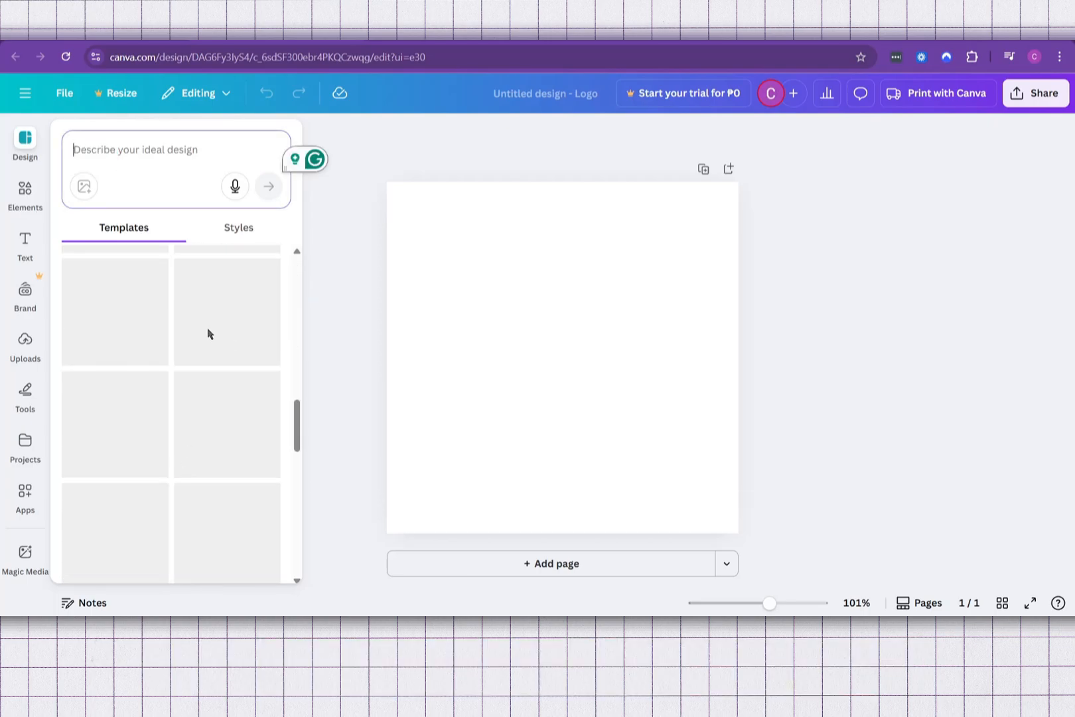
{"action": "scroll", "coordinate": [251, 401], "scroll_direction": "up", "scroll_amount": 15}
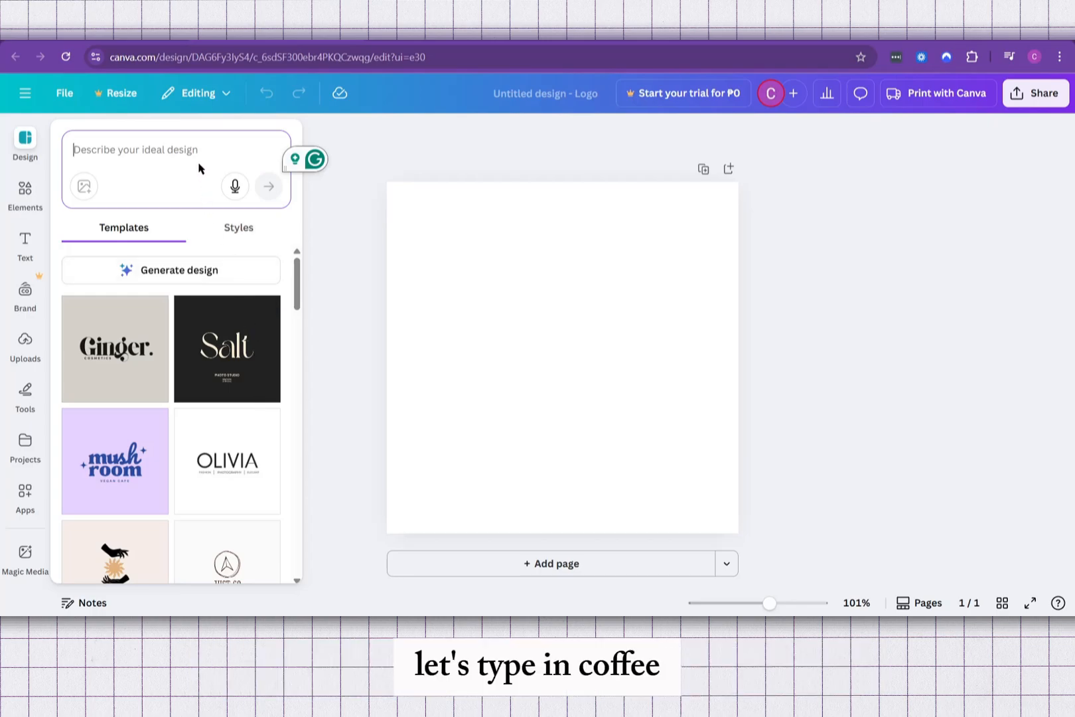
{"action": "type", "text": "coffee"}
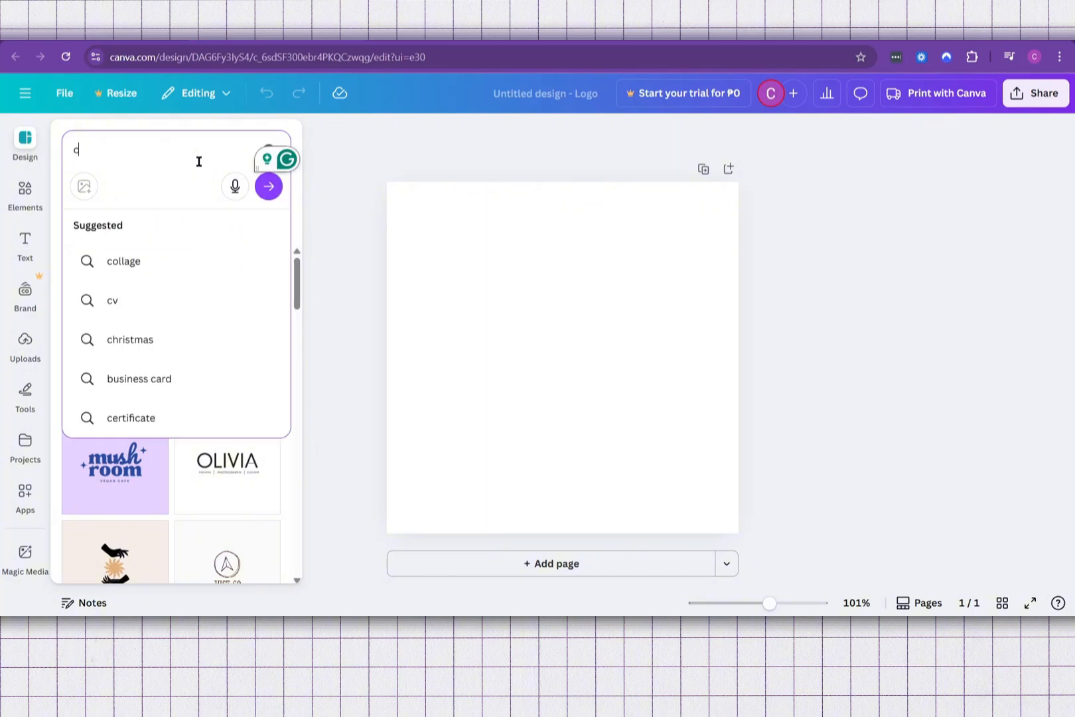
{"action": "key", "text": "Return"}
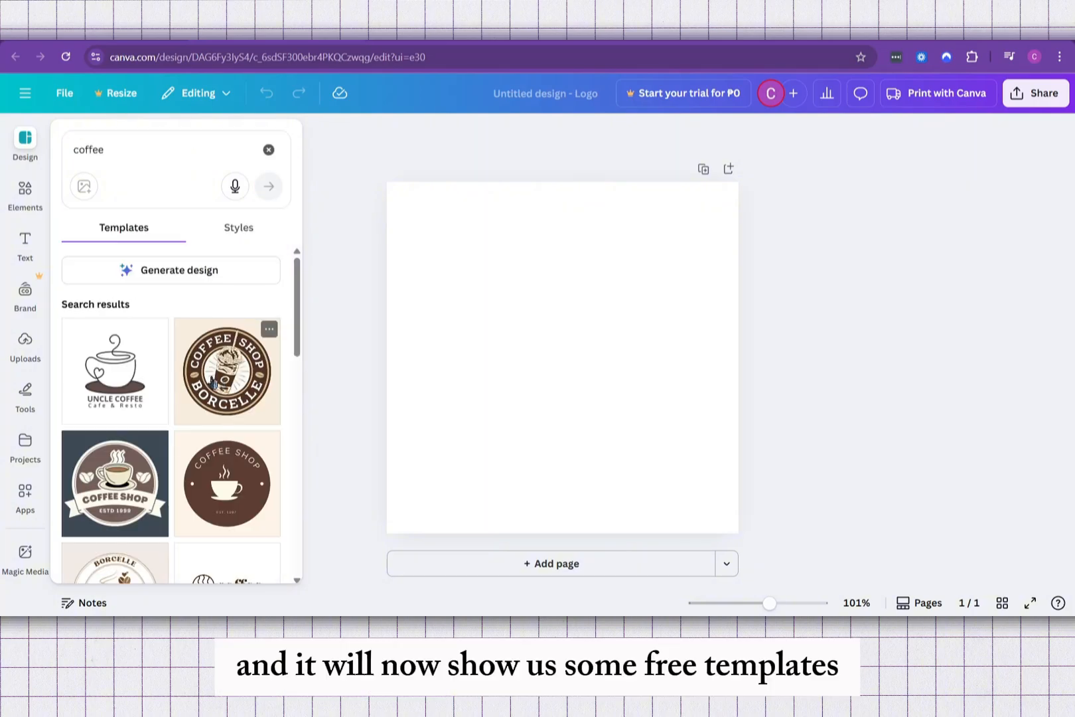
- Apply the brown circular Coffee Shop template with the steaming cup to the blank page and return to the template results
{"action": "scroll", "coordinate": [225, 365], "scroll_direction": "down", "scroll_amount": 3}
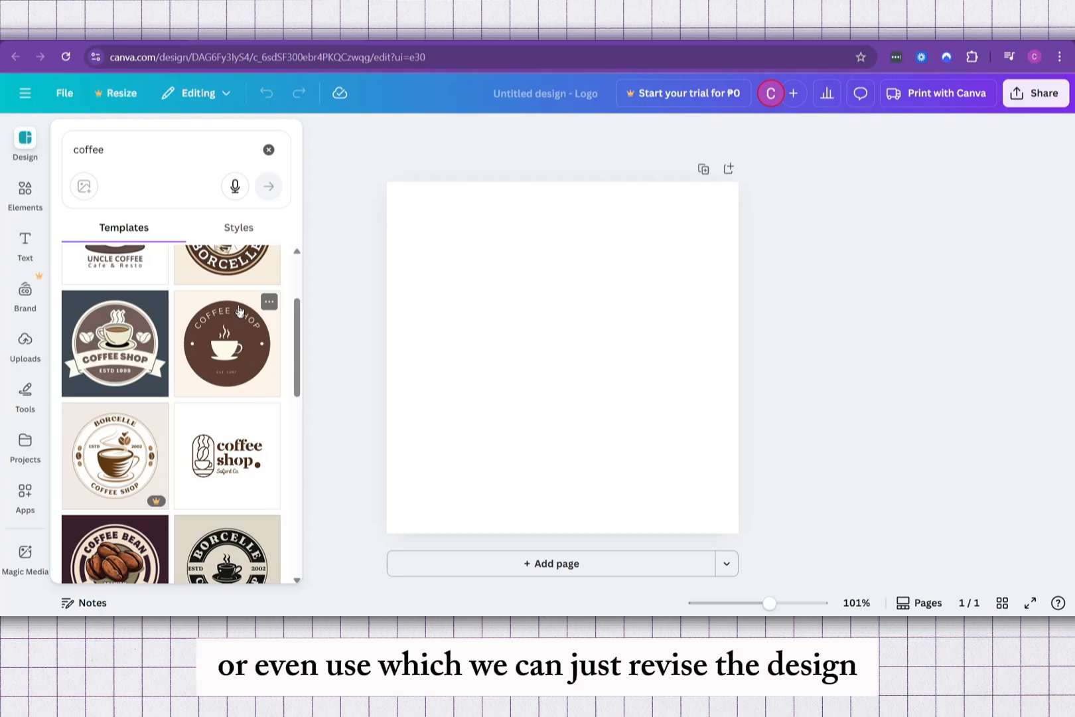
{"action": "scroll", "coordinate": [239, 310], "scroll_direction": "up", "scroll_amount": 3}
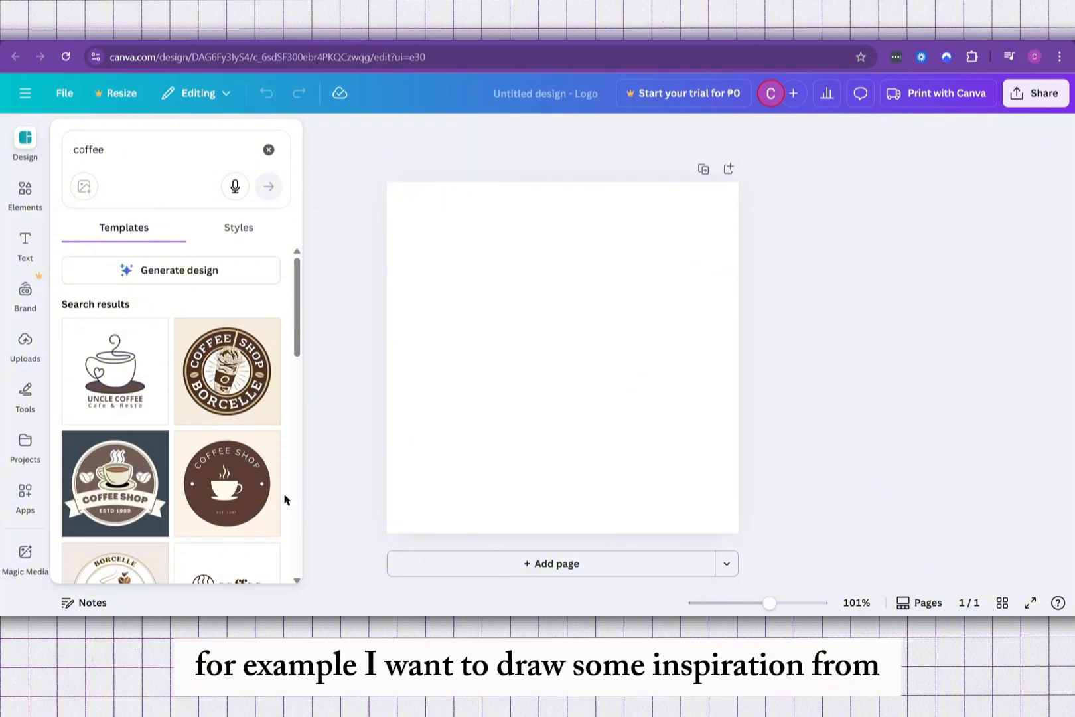
{"action": "scroll", "coordinate": [243, 498], "scroll_direction": "down", "scroll_amount": 1}
{"action": "scroll", "coordinate": [243, 498], "scroll_direction": "down", "scroll_amount": 2}
{"action": "scroll", "coordinate": [283, 422], "scroll_direction": "up", "scroll_amount": 3}
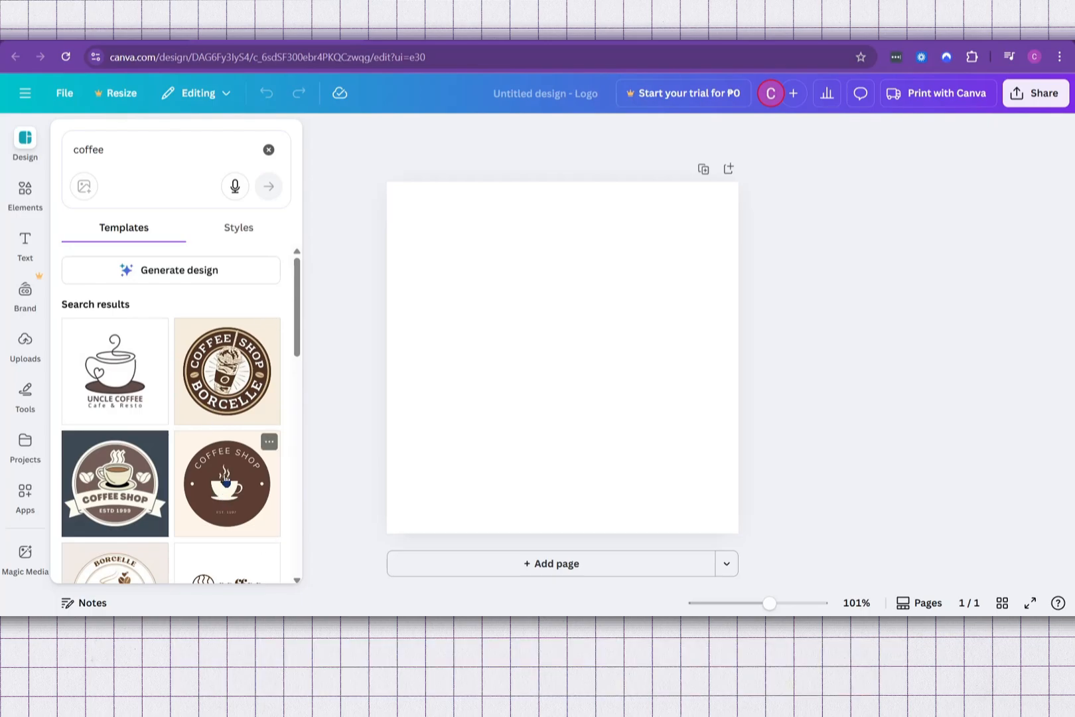
{"action": "left_click", "coordinate": [222, 487]}
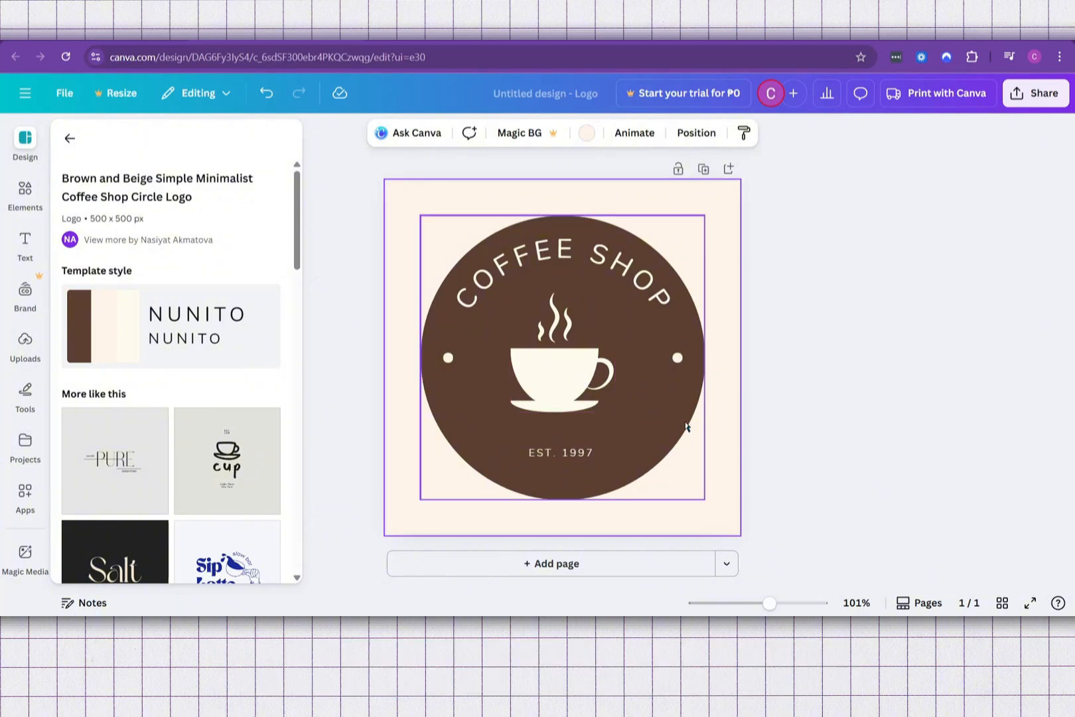
{"action": "left_click", "coordinate": [72, 138]}
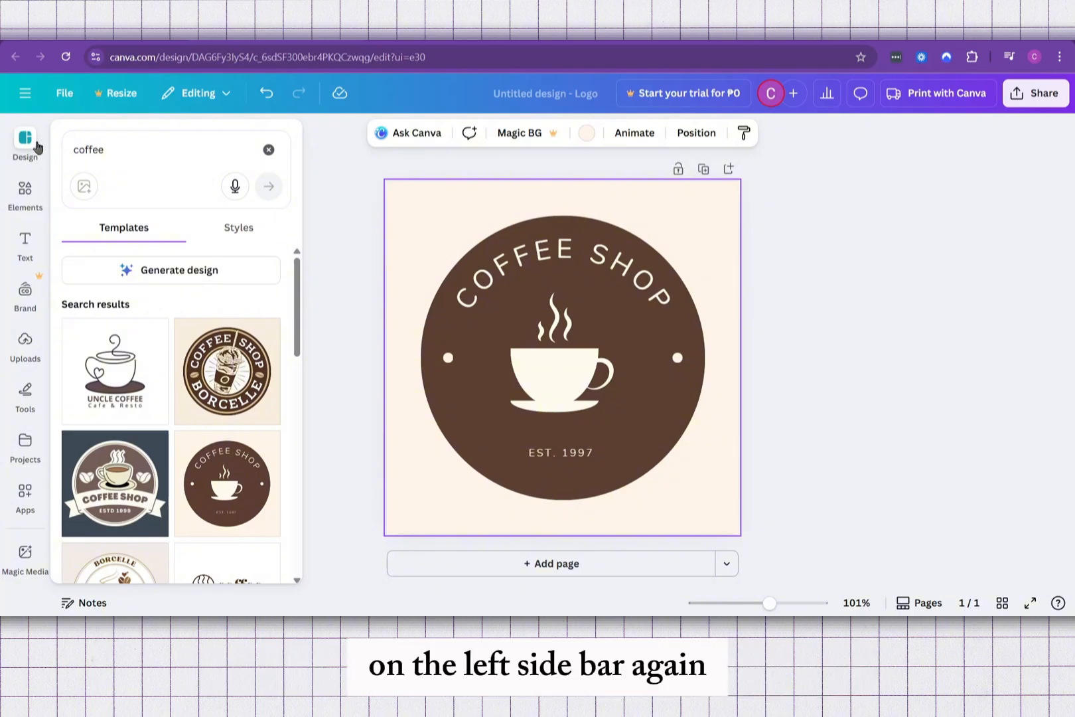
- Open the elements library and add a second page to the design
{"action": "left_click", "coordinate": [30, 191]}
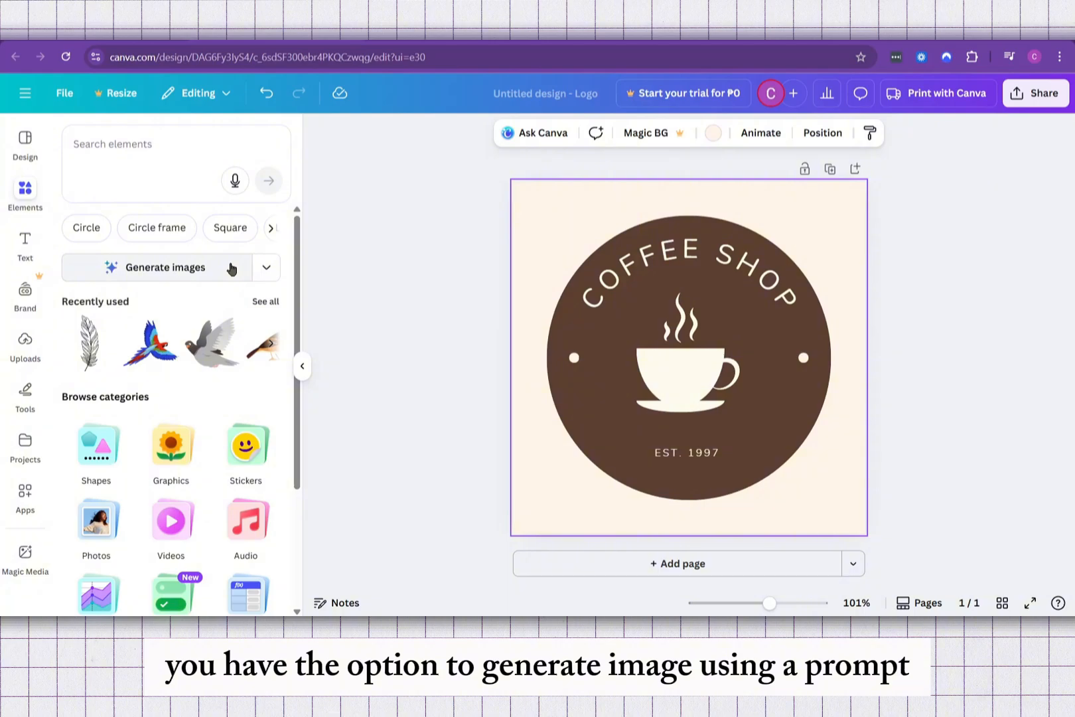
{"action": "left_click", "coordinate": [141, 148]}
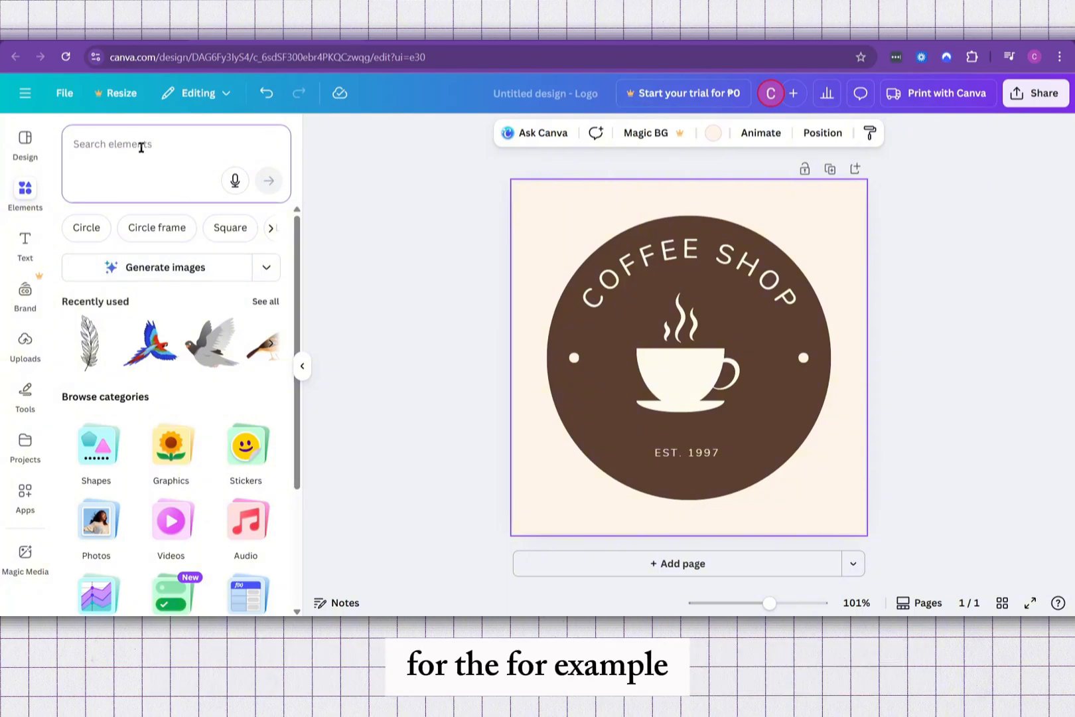
{"action": "left_click", "coordinate": [780, 565]}
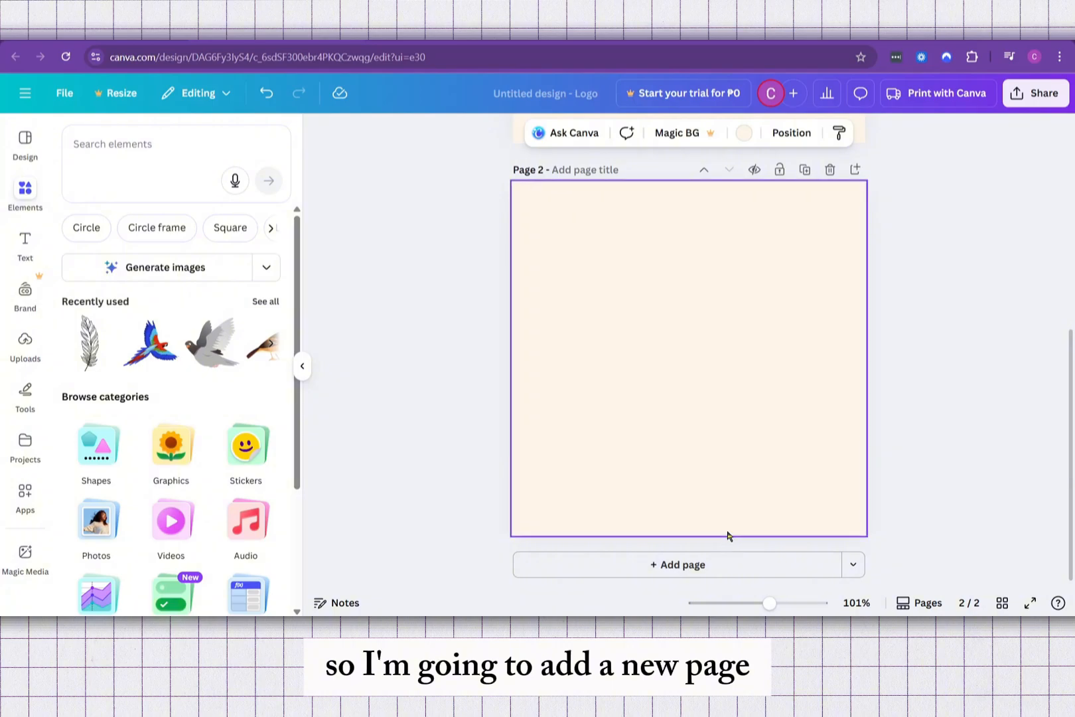
- Generate images from "minimal vintage coffee shop logo, circular badge, coffee cup, brown, and beige colors" and place the first one on page 2
{"action": "left_click", "coordinate": [233, 147]}
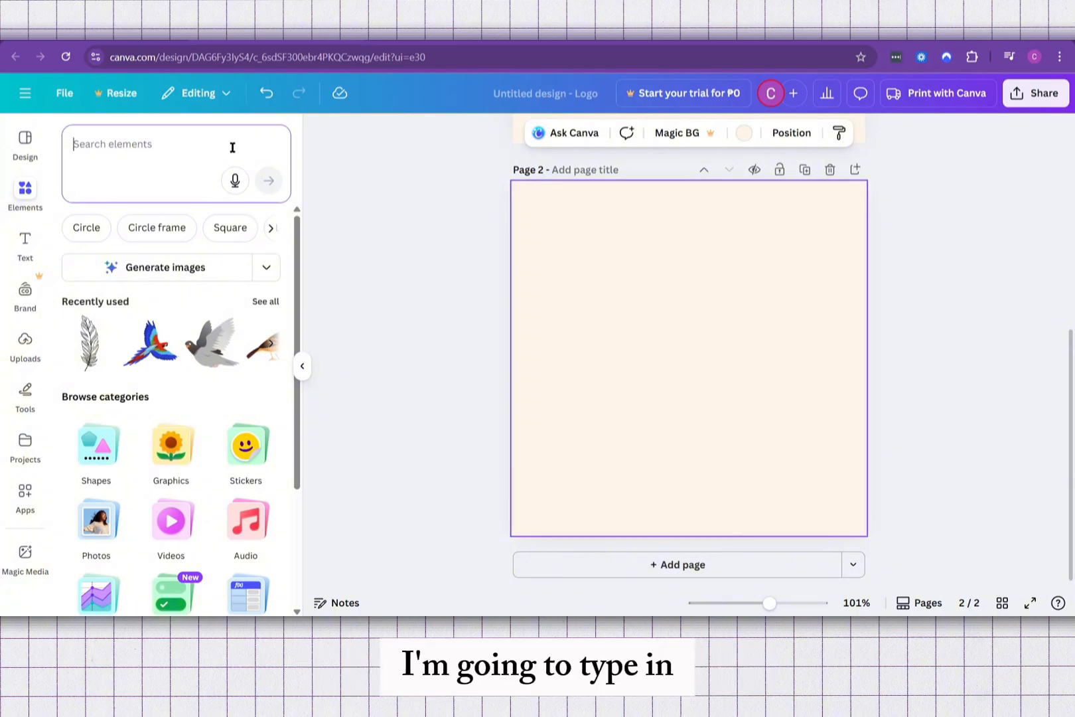
{"action": "type", "text": "minim"}
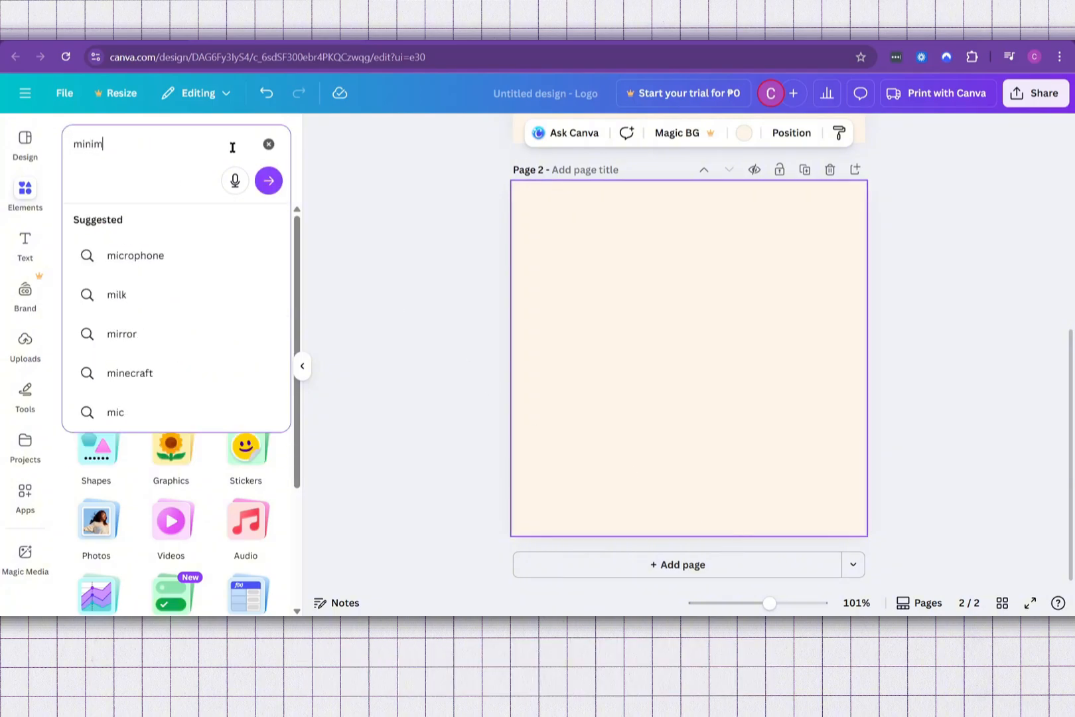
{"action": "type", "text": "al"}
{"action": "type", "text": "vintage coffee shop logo, circular badge, coffee cup, brown, and beige colors"}
{"action": "key", "text": "ctrl+a"}
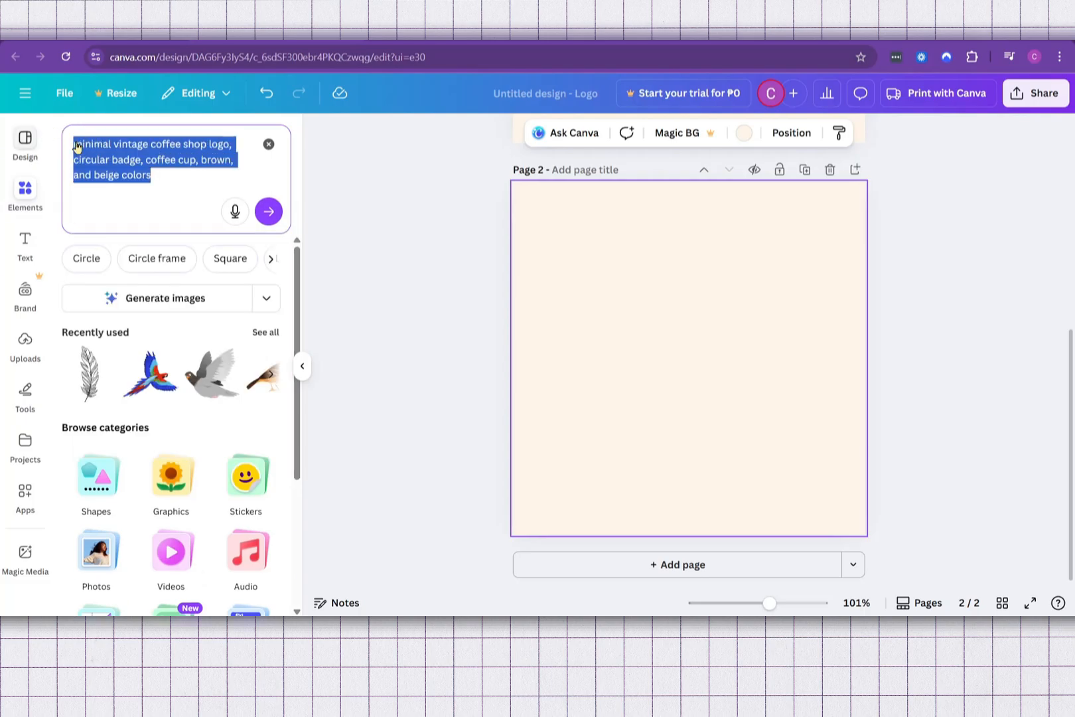
{"action": "left_click", "coordinate": [221, 309]}
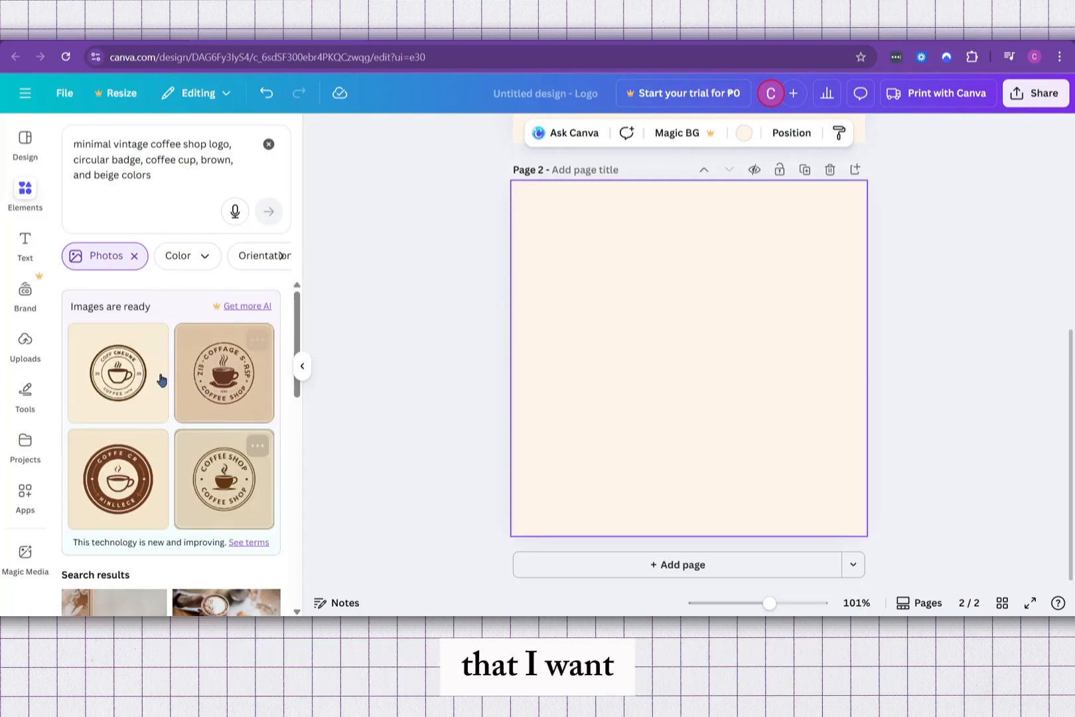
{"action": "scroll", "coordinate": [161, 380], "scroll_direction": "down", "scroll_amount": 2}
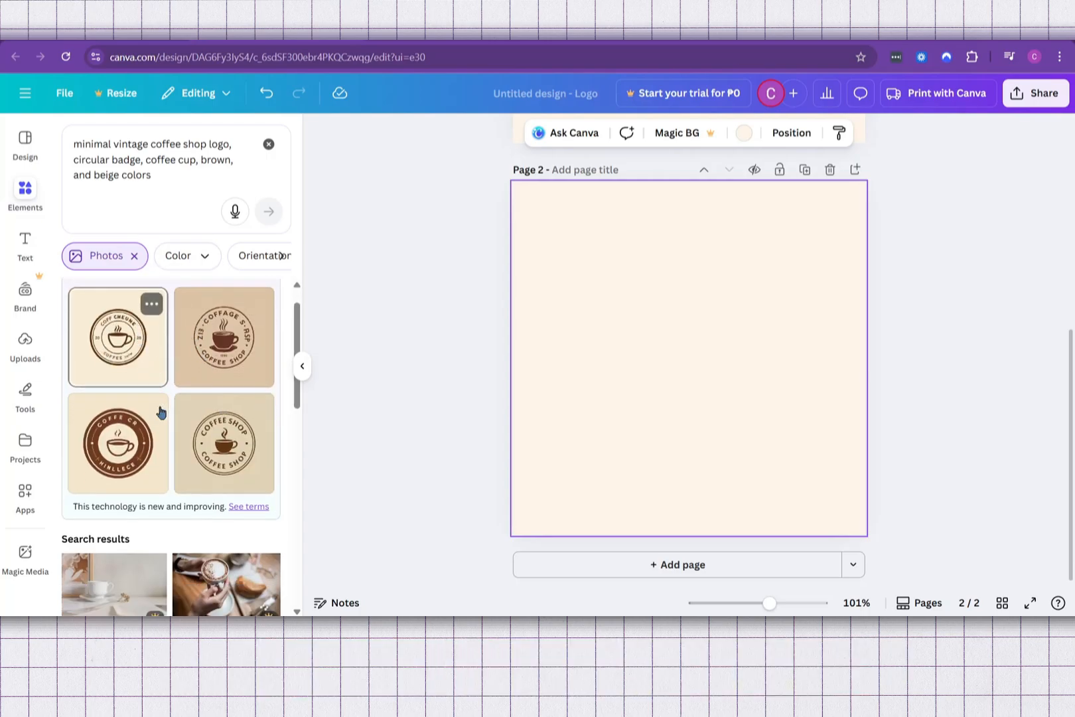
{"action": "left_click", "coordinate": [150, 332]}
- Replace the curved title text of the logo on page 1 with "COFFEE COZY"
{"action": "scroll", "coordinate": [927, 379], "scroll_direction": "up", "scroll_amount": 5}
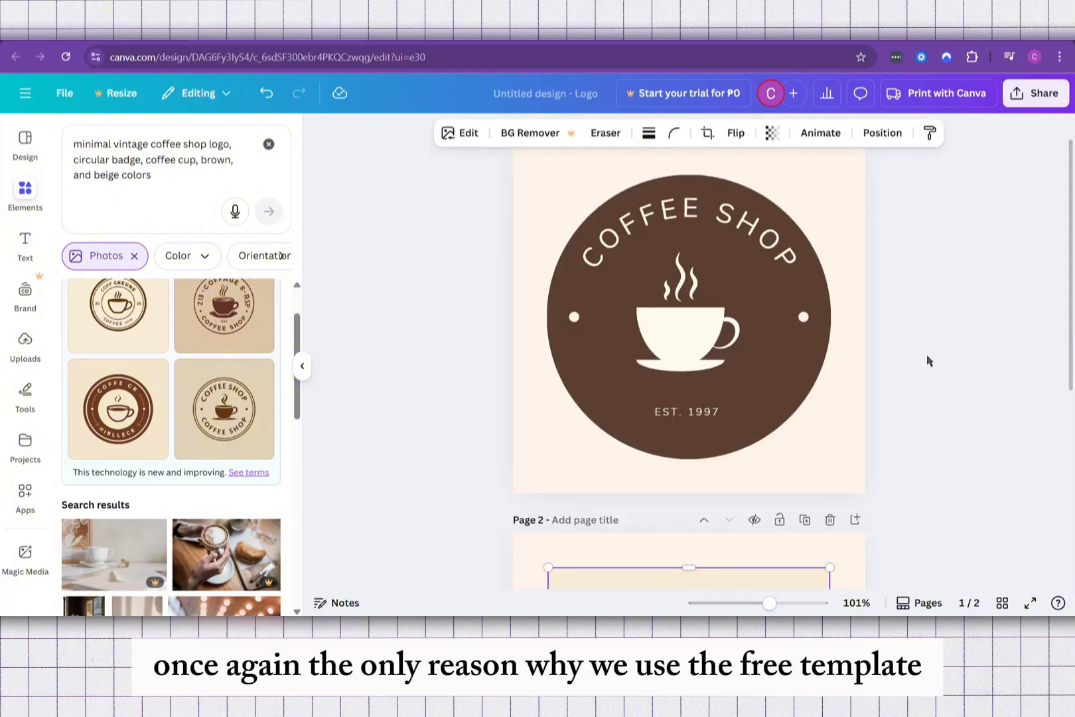
{"action": "scroll", "coordinate": [411, 312], "scroll_direction": "up", "scroll_amount": 1}
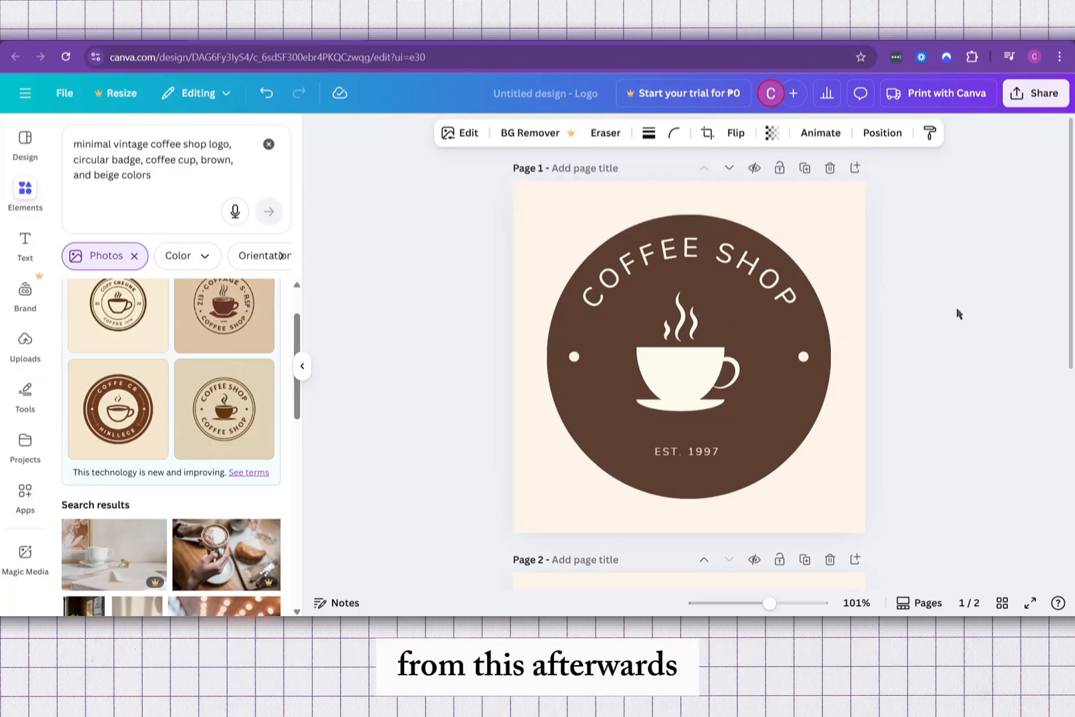
{"action": "left_click", "coordinate": [765, 277]}
{"action": "left_click", "coordinate": [763, 270]}
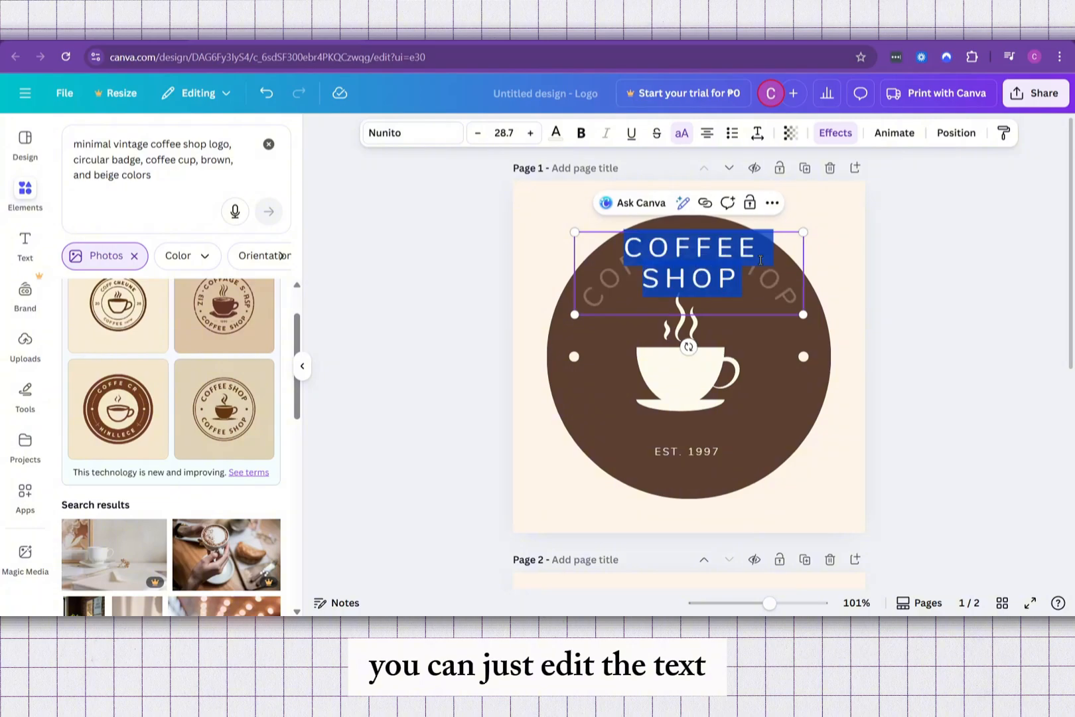
{"action": "left_click", "coordinate": [761, 260]}
{"action": "left_click_drag", "start_coordinate": [747, 282], "coordinate": [626, 241]}
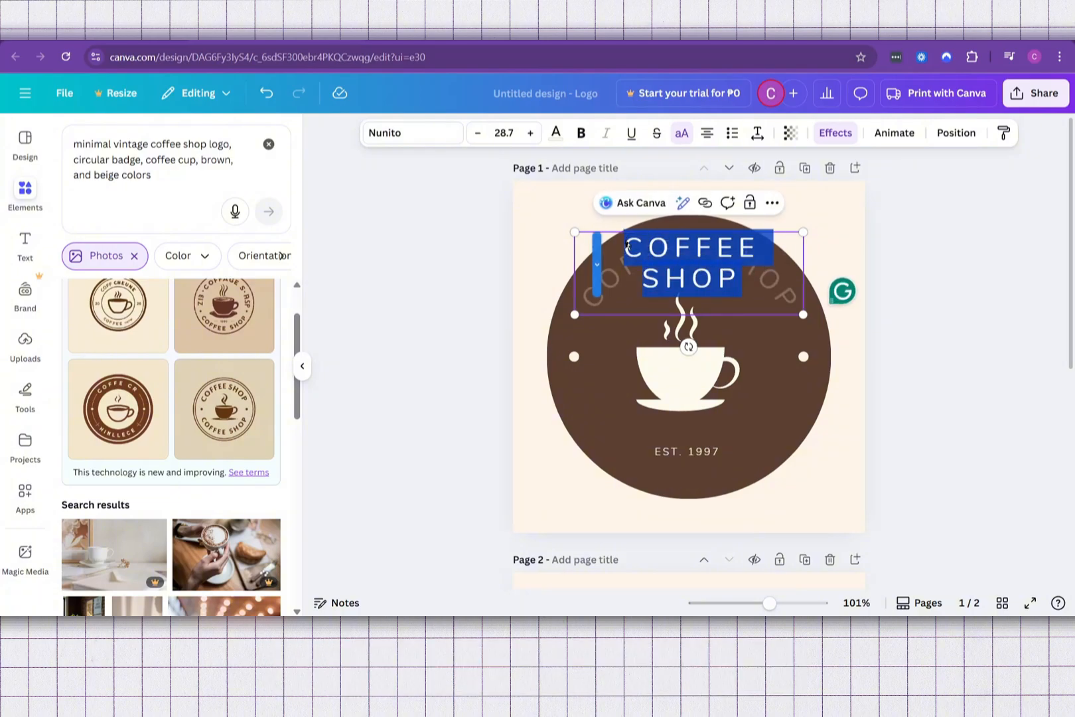
{"action": "type", "text": "COFFEE COZY"}
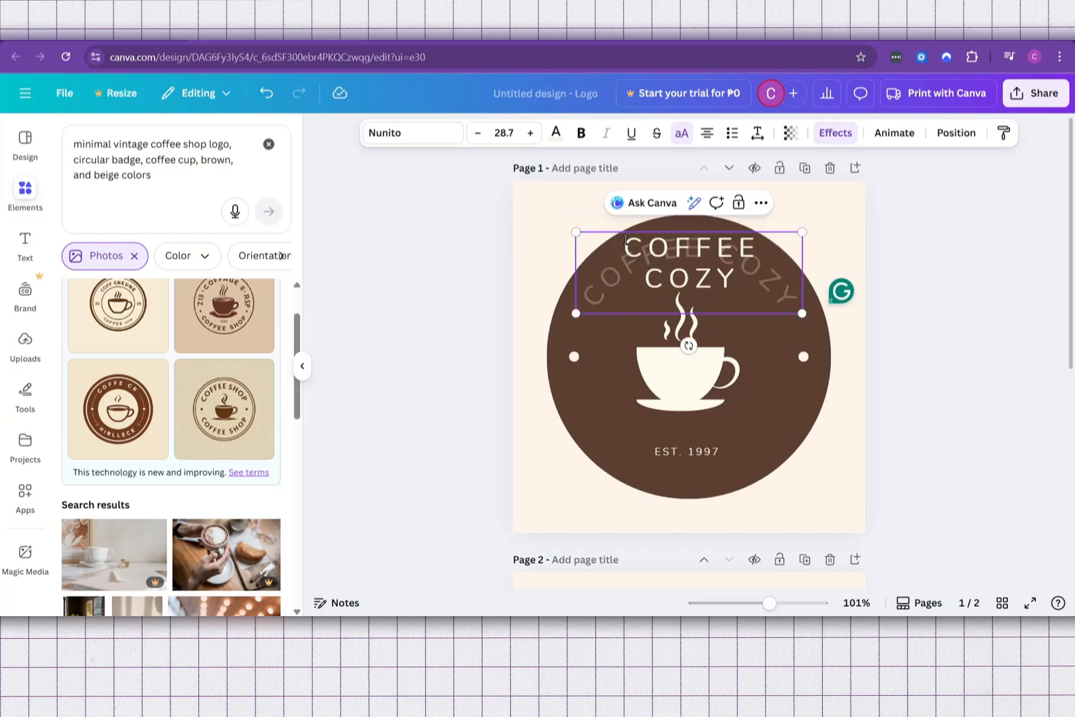
{"action": "left_click", "coordinate": [935, 308]}
- Change the small line below the cup on page 1 to "EST. 2000" and select the coffee cup graphic
{"action": "left_click", "coordinate": [721, 458]}
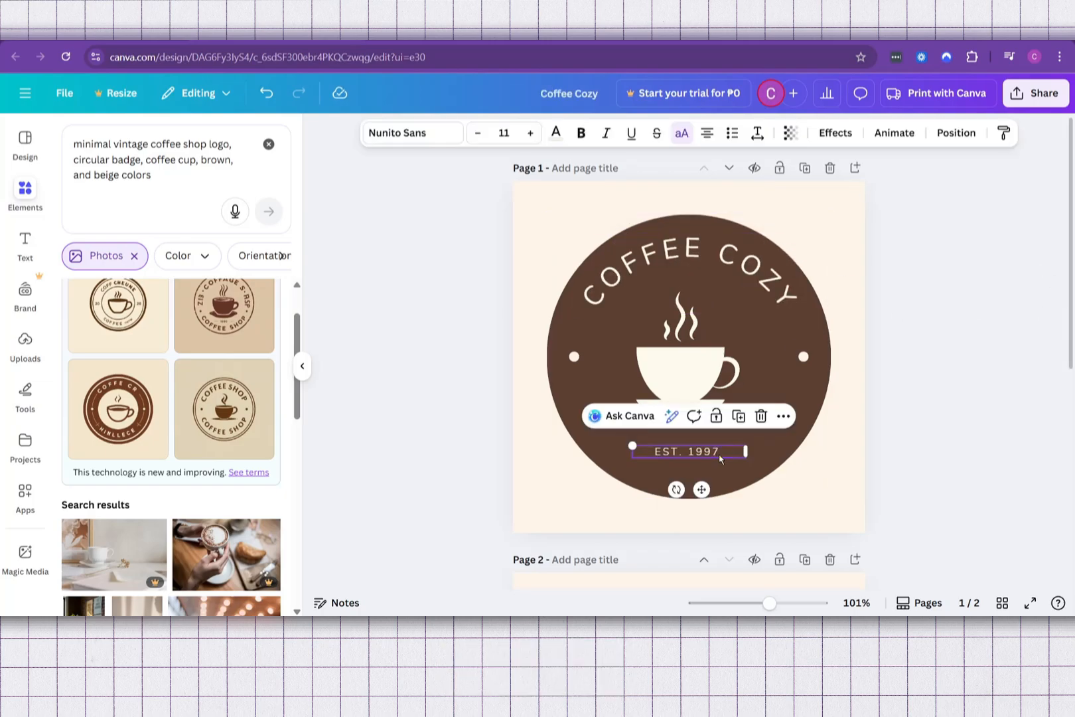
{"action": "double_click", "coordinate": [721, 458]}
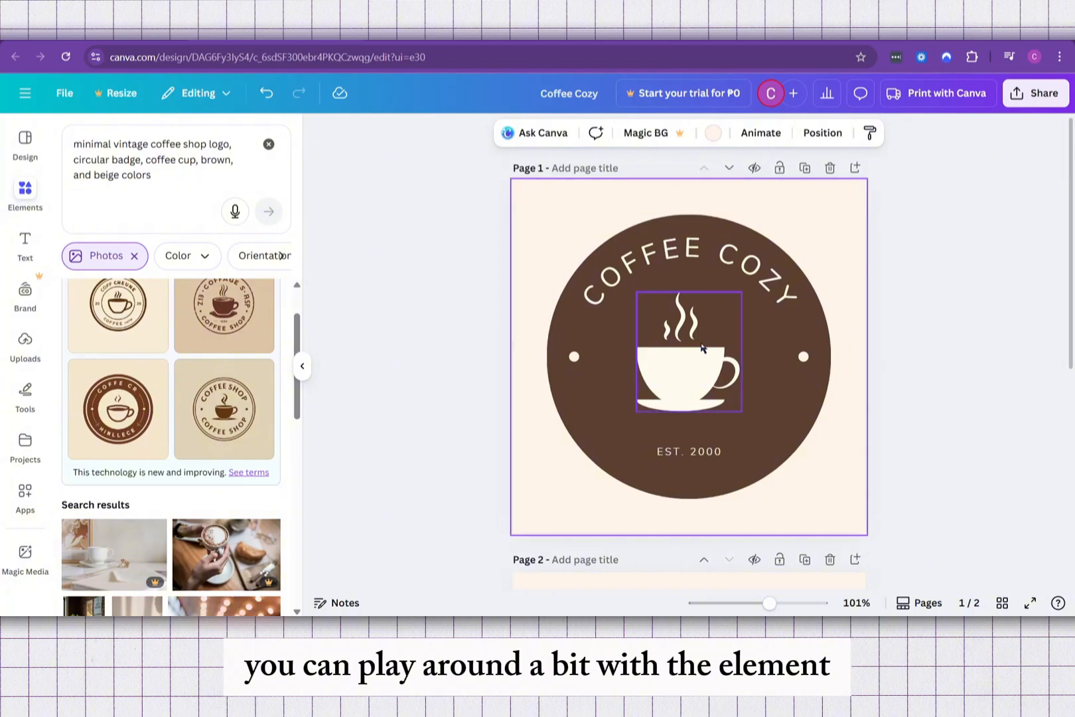
{"action": "left_click", "coordinate": [707, 351]}
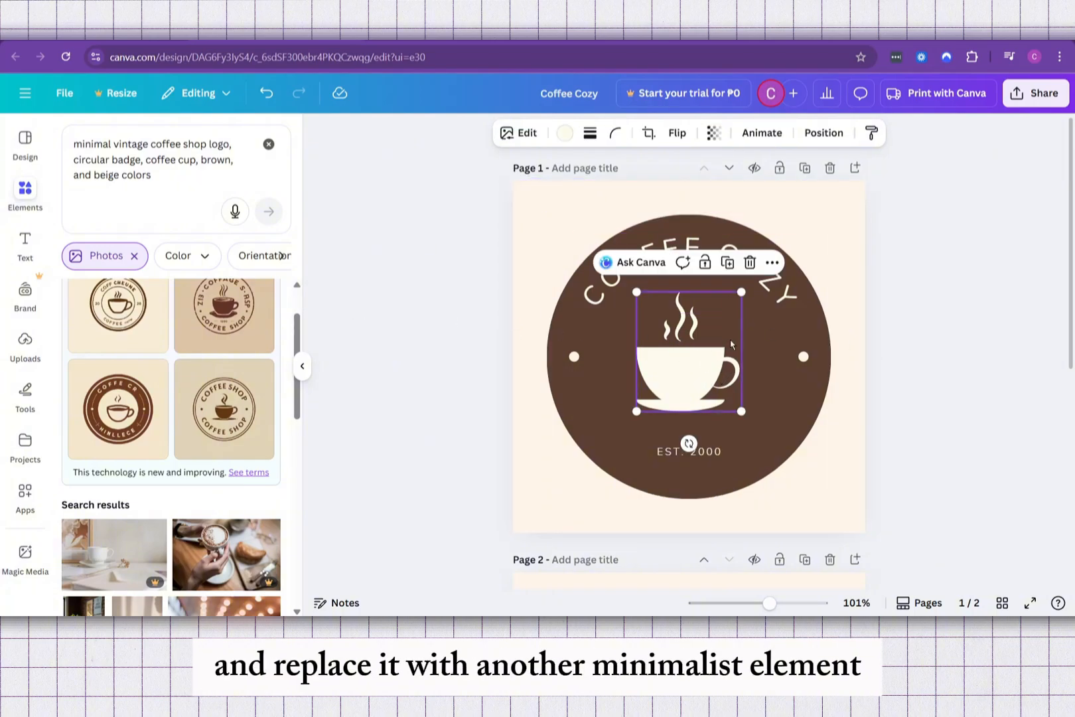
- Try to edit the lettering inside the generated badge image on page 2, closing the crop settings without changes
{"action": "scroll", "coordinate": [923, 490], "scroll_direction": "down", "scroll_amount": 3}
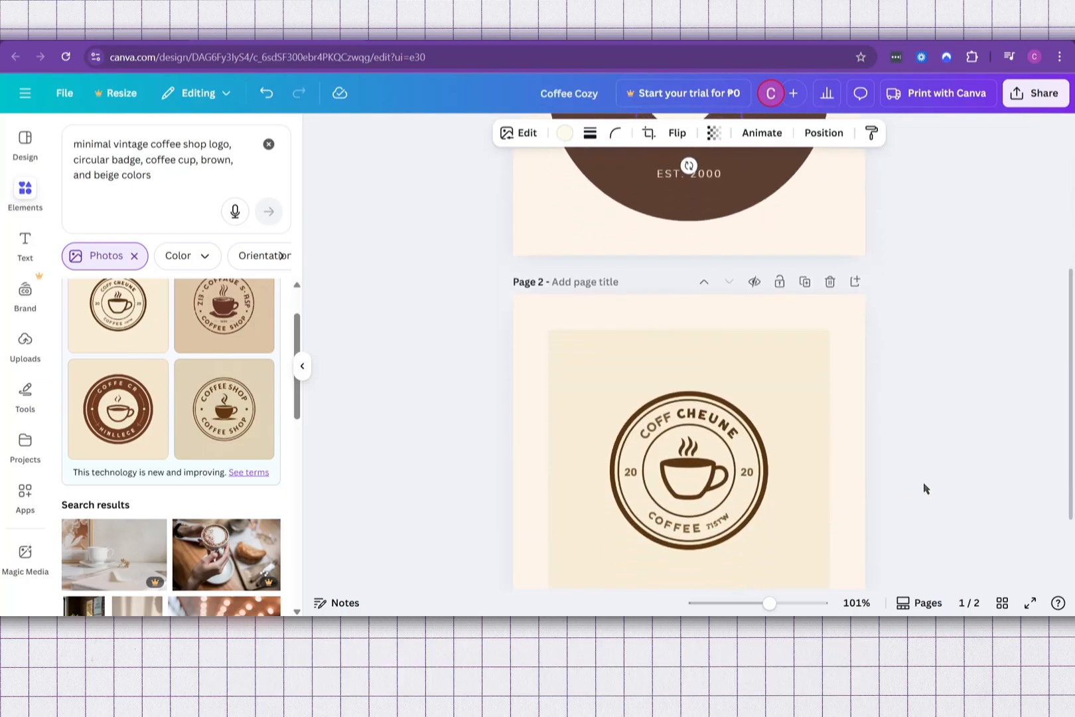
{"action": "scroll", "coordinate": [925, 489], "scroll_direction": "down", "scroll_amount": 2}
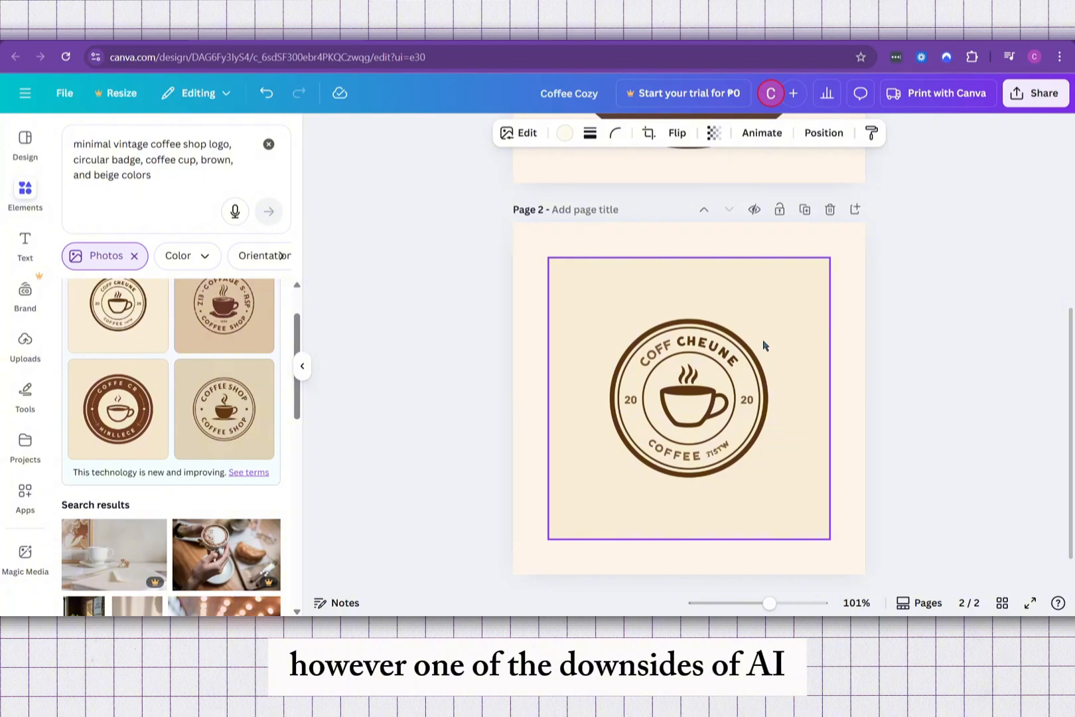
{"action": "left_click", "coordinate": [667, 316]}
{"action": "scroll", "coordinate": [667, 316], "scroll_direction": "down", "scroll_amount": 1}
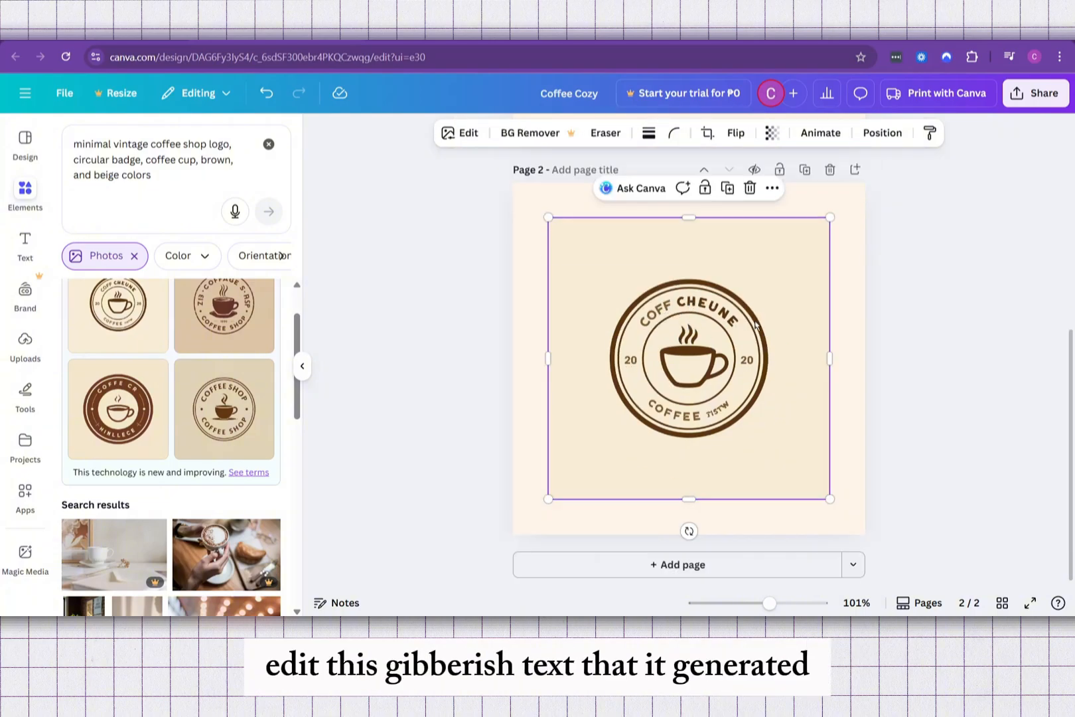
{"action": "double_click", "coordinate": [681, 423]}
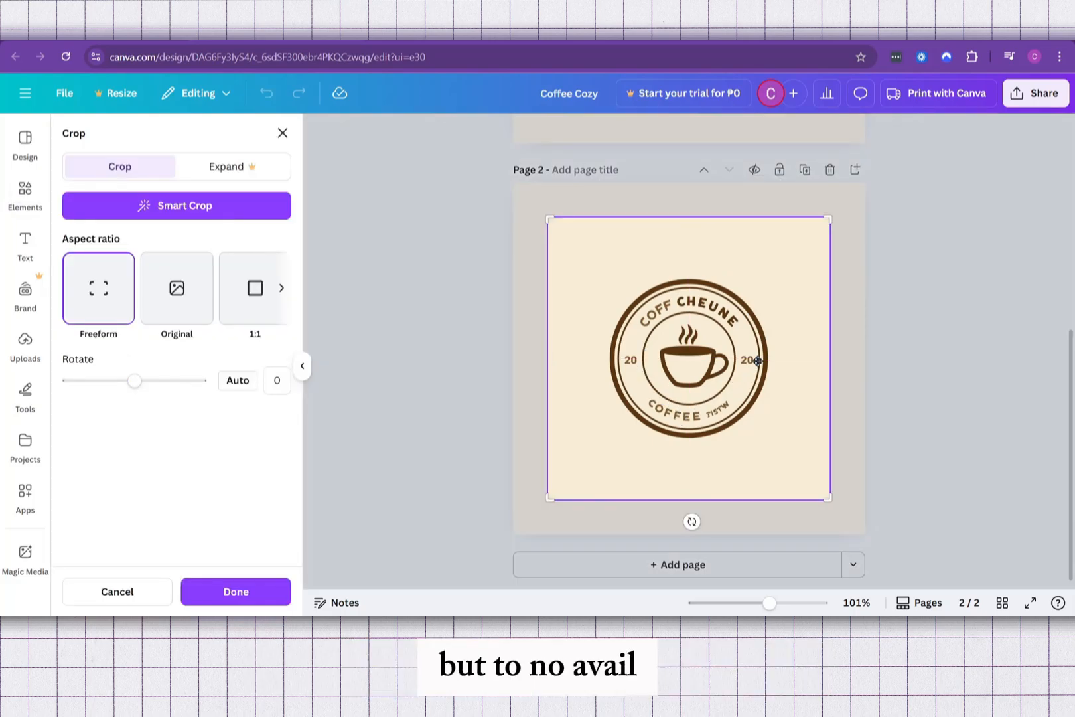
{"action": "left_click", "coordinate": [283, 134]}
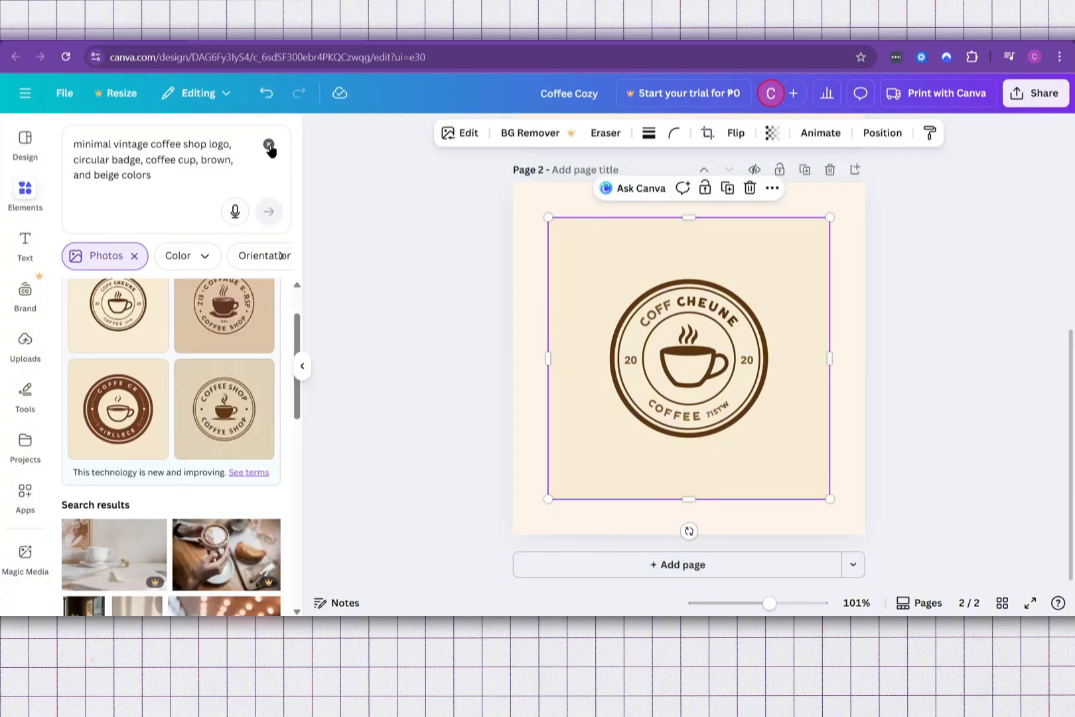
- Copy the coffee shop logo prompt from the elements search and paste it into a new Canva AI chat
{"action": "left_click", "coordinate": [168, 175]}
{"action": "left_click_drag", "start_coordinate": [168, 175], "coordinate": [76, 139]}
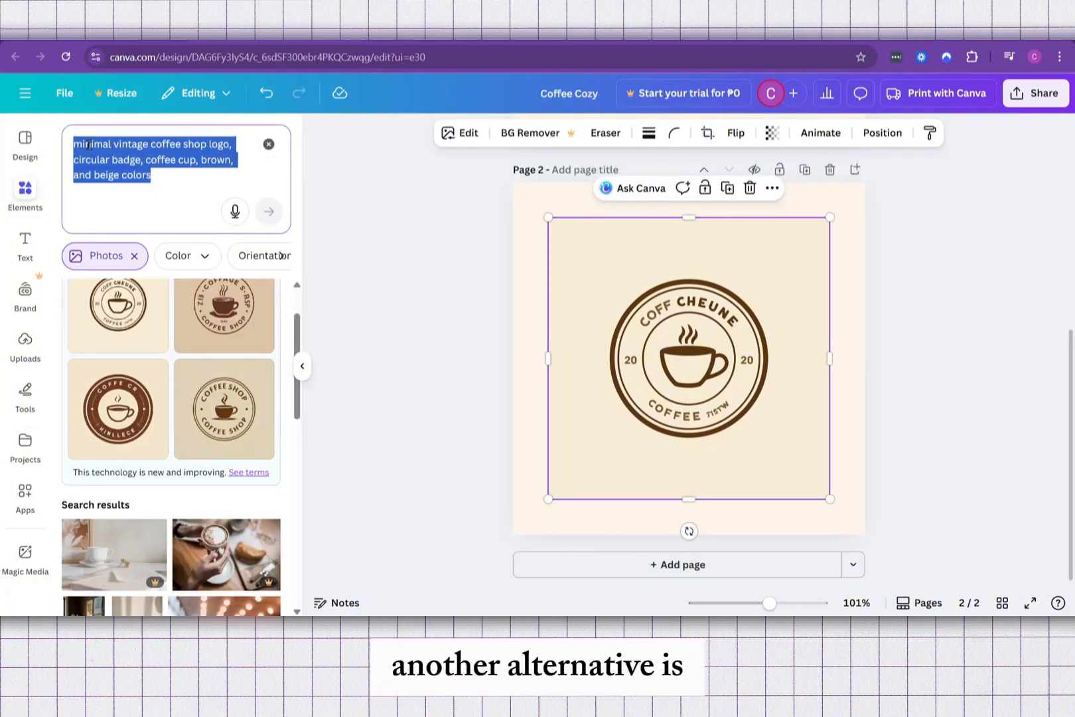
{"action": "right_click", "coordinate": [88, 144]}
{"action": "left_click", "coordinate": [151, 235]}
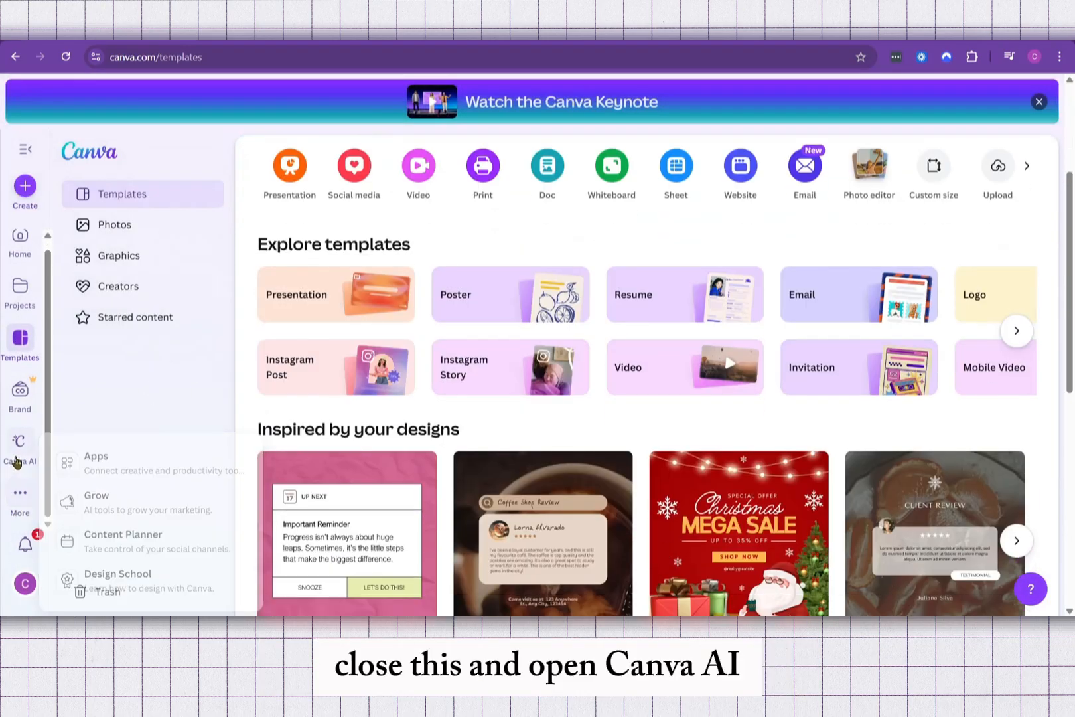
{"action": "left_click", "coordinate": [20, 445]}
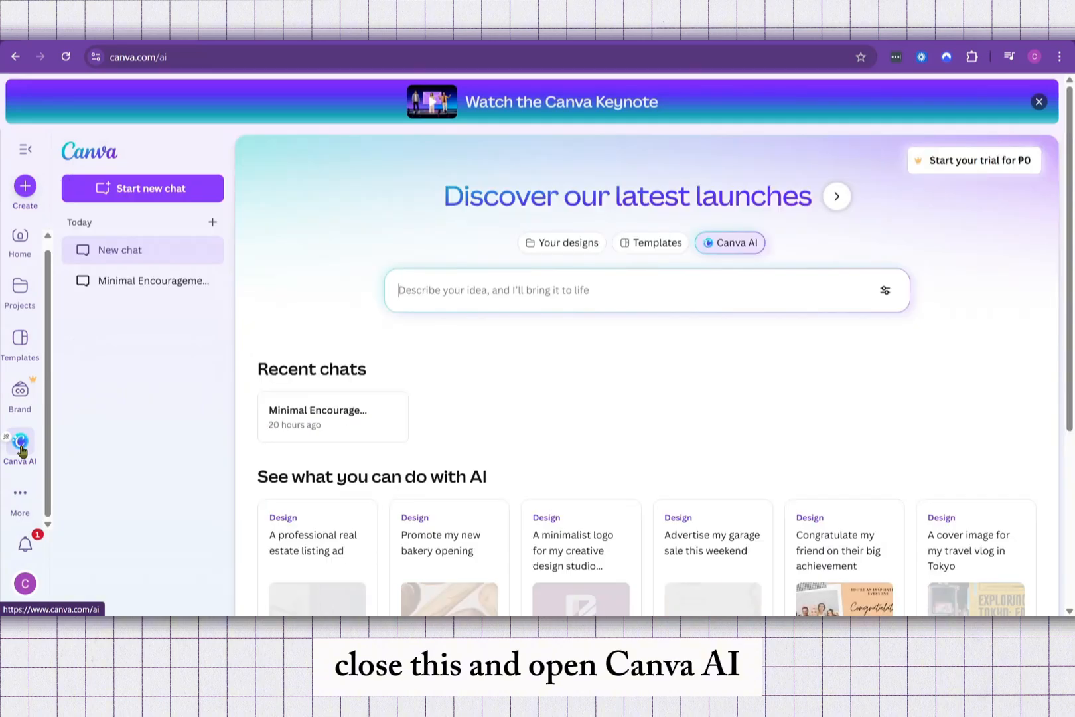
{"action": "left_click", "coordinate": [517, 299]}
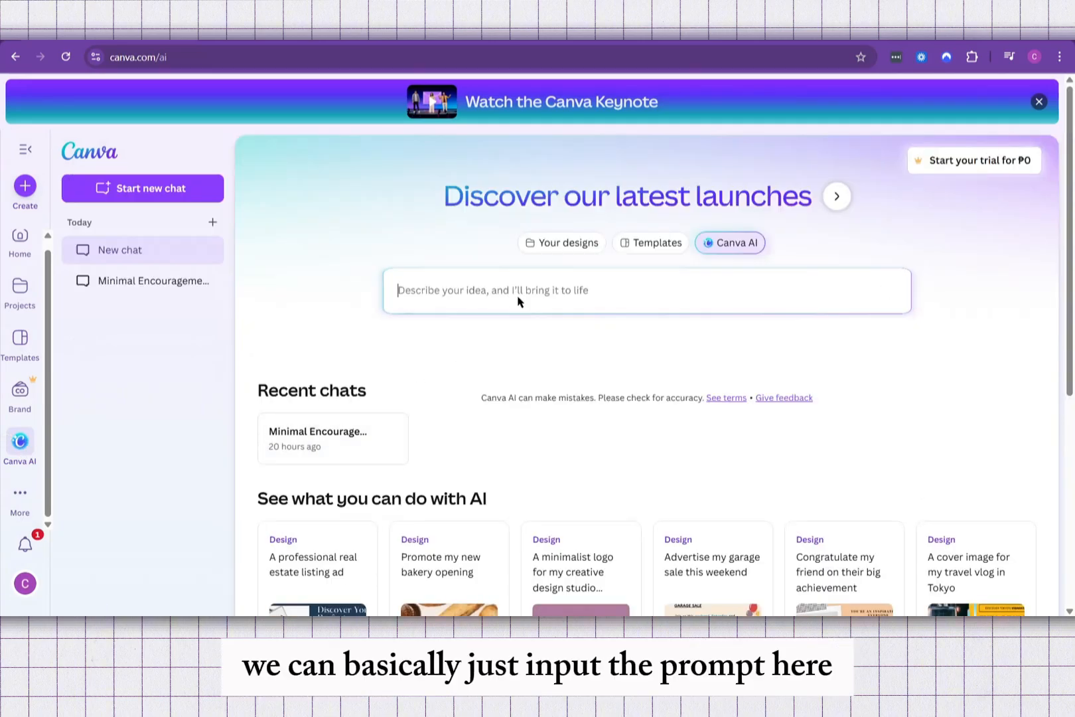
{"action": "key", "text": "ctrl+v"}
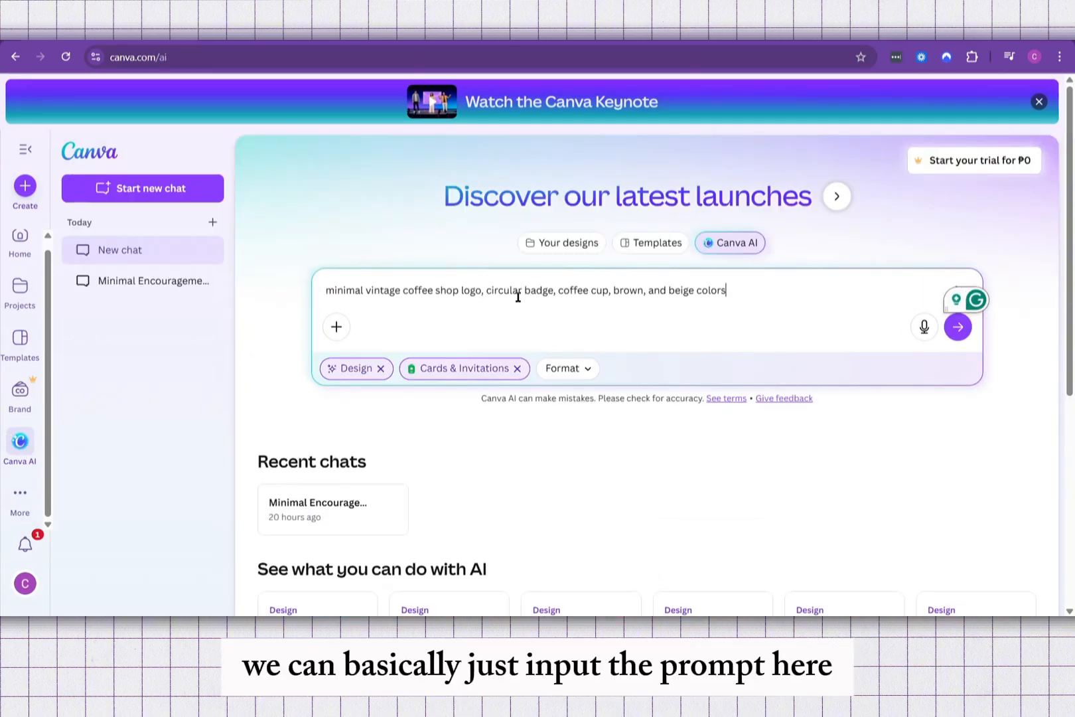
- Replace the Cards & Invitations design type with Logo and generate logo designs from the pasted prompt
{"action": "left_click", "coordinate": [517, 369]}
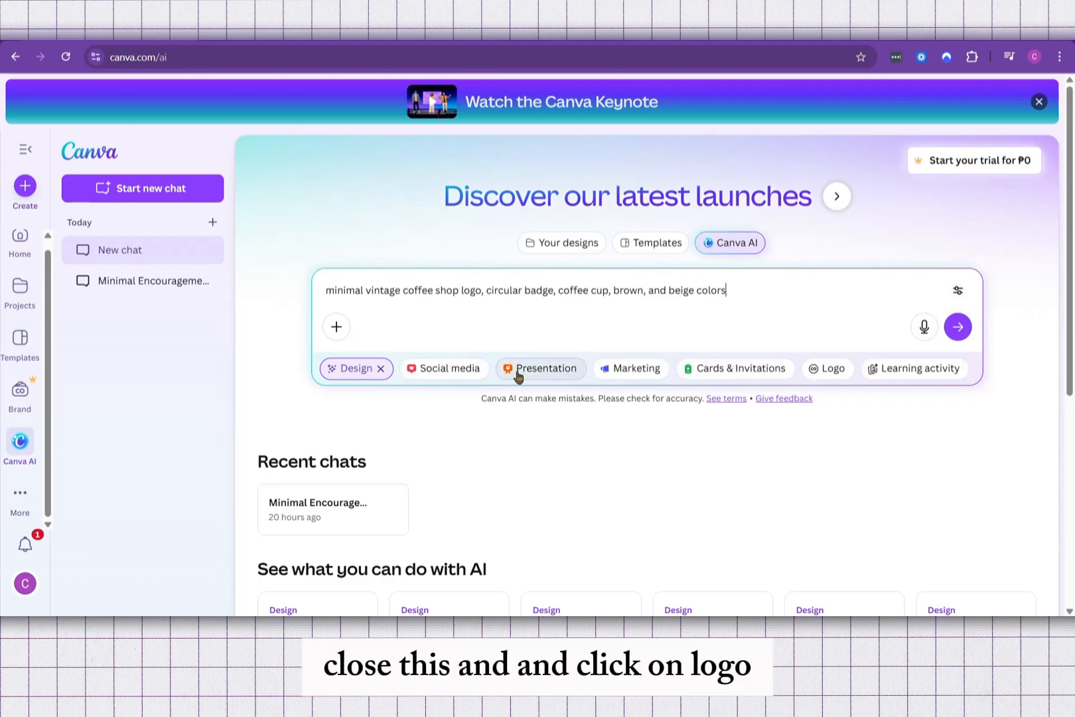
{"action": "left_click", "coordinate": [841, 368]}
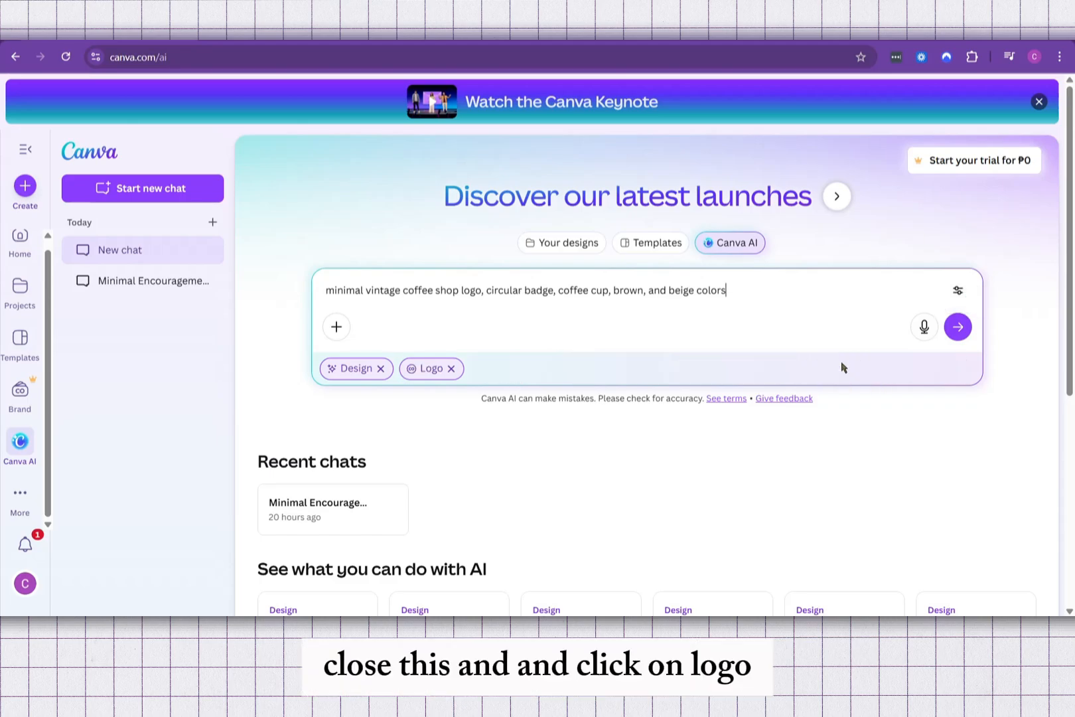
{"action": "scroll", "coordinate": [896, 305], "scroll_direction": "down", "scroll_amount": 1}
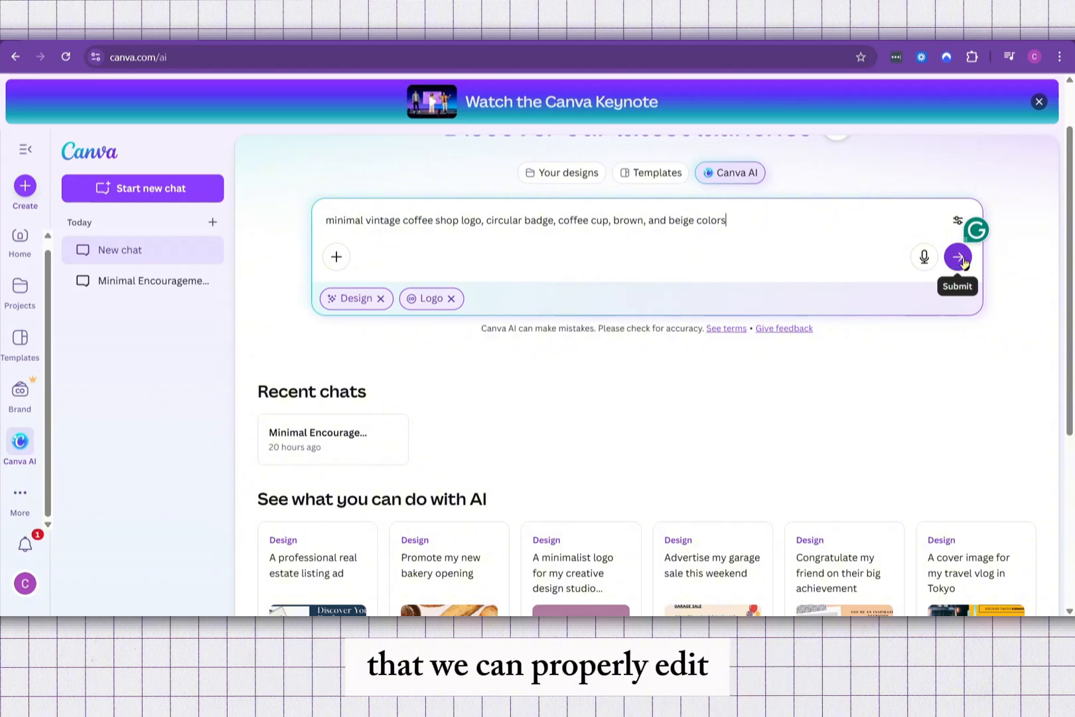
{"action": "left_click", "coordinate": [961, 261]}
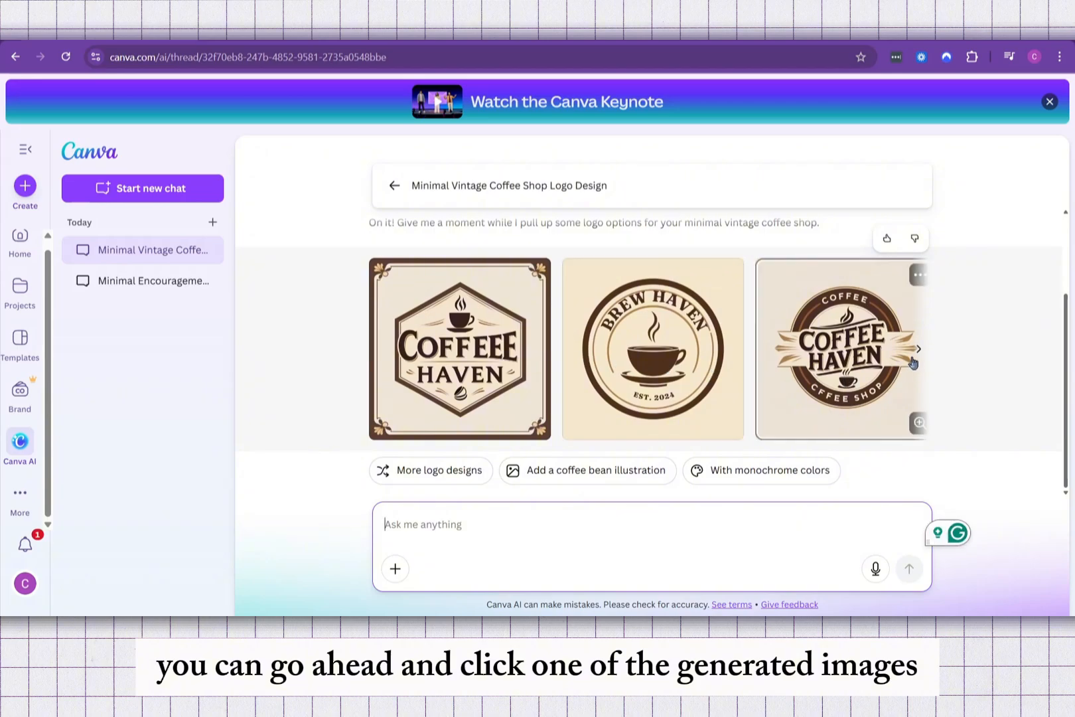
- Browse the generated logos and open the round "BREW HAVEN" badge in the full Canva editor
{"action": "left_click", "coordinate": [918, 348]}
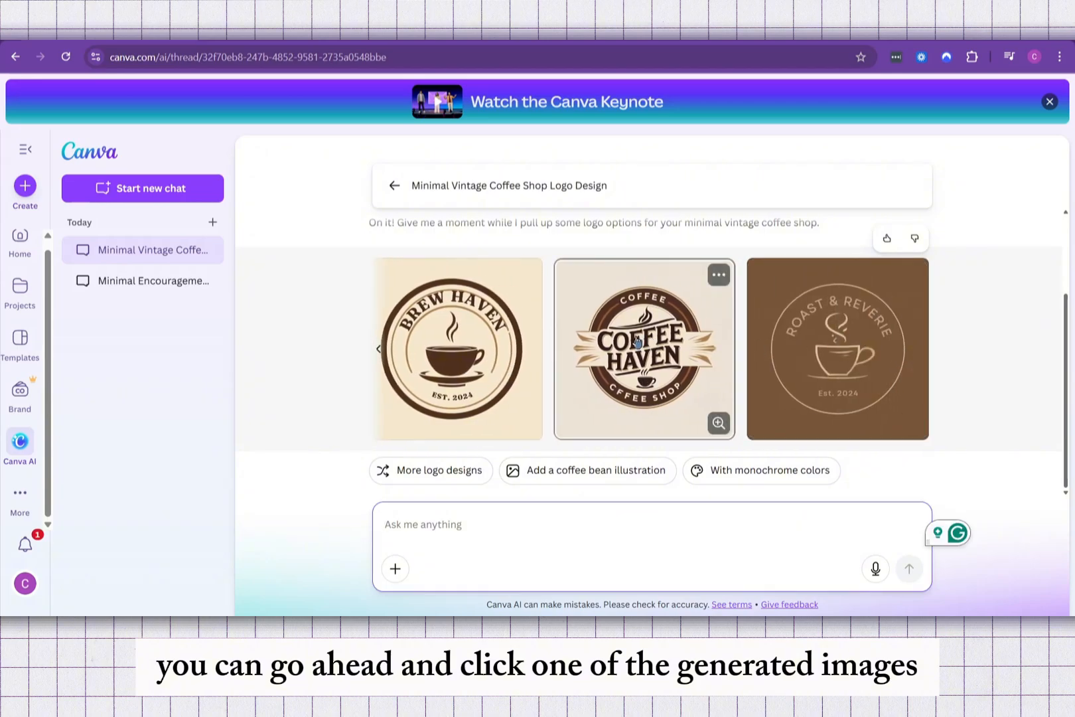
{"action": "left_click", "coordinate": [379, 349]}
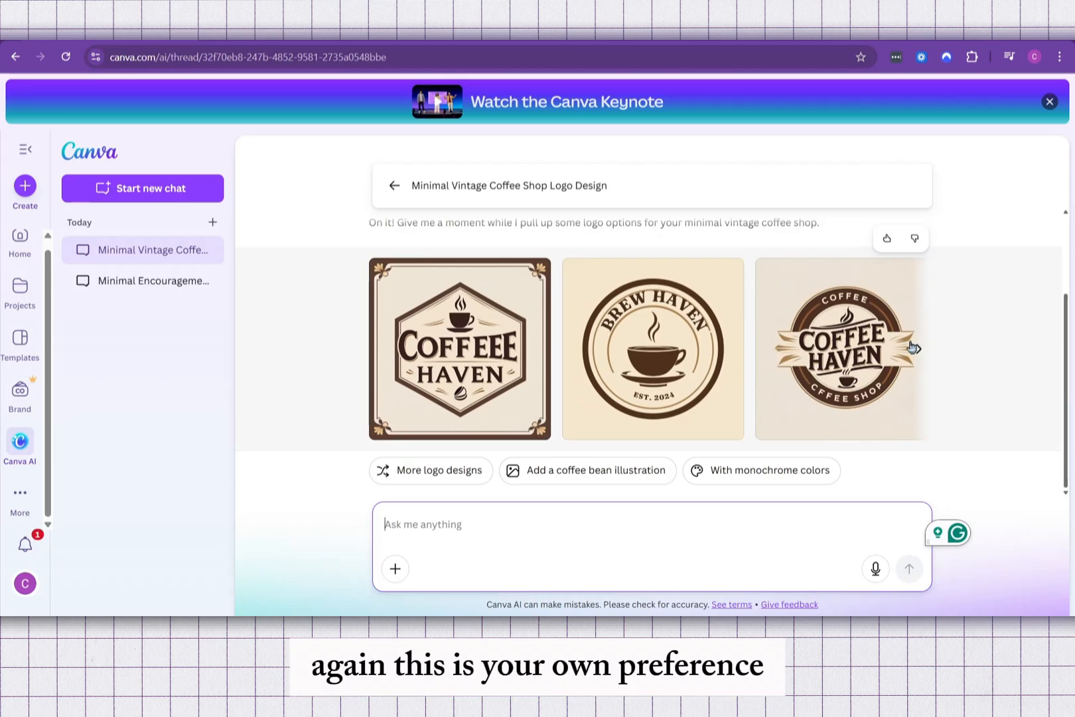
{"action": "left_click", "coordinate": [914, 348]}
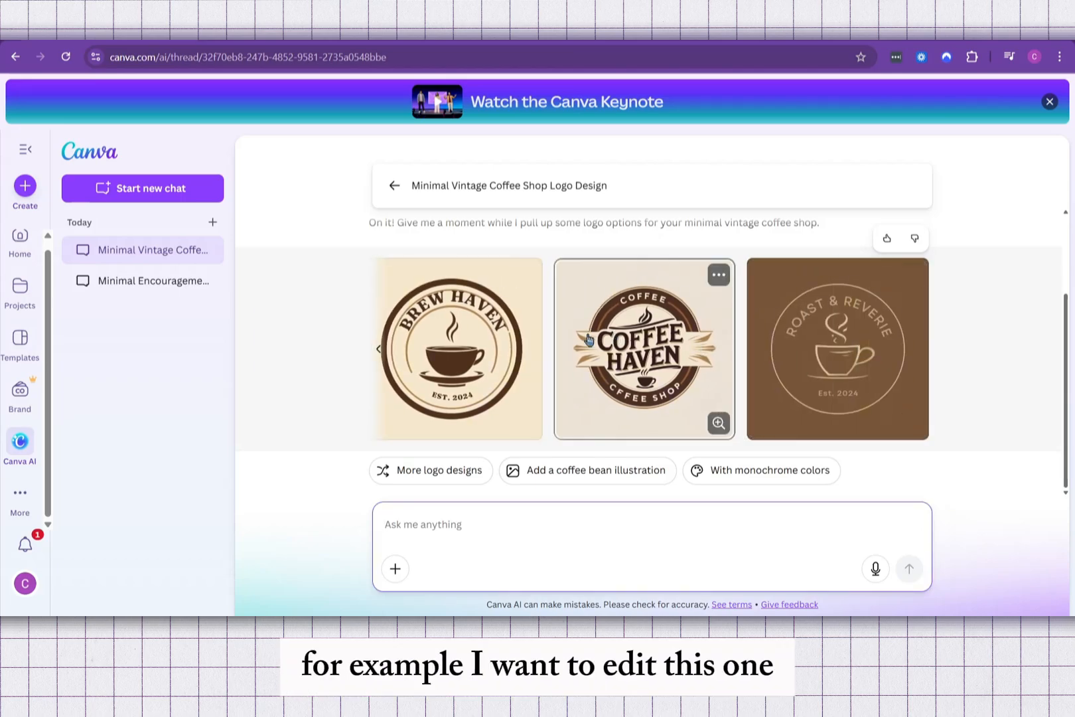
{"action": "left_click", "coordinate": [458, 348]}
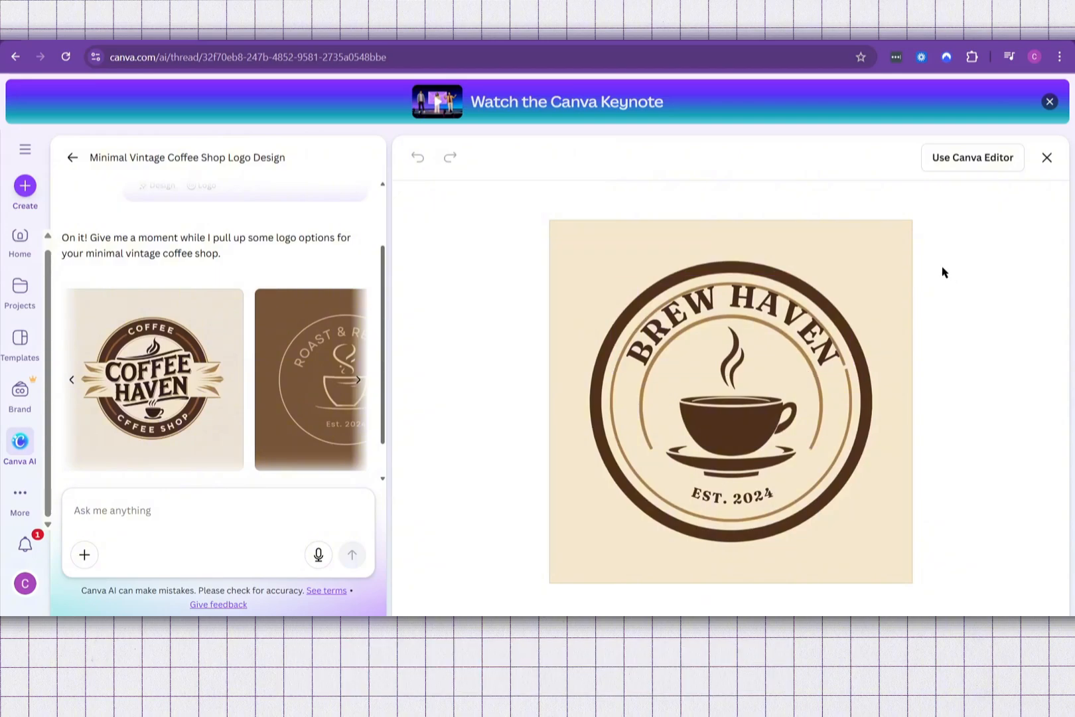
{"action": "left_click", "coordinate": [960, 159]}
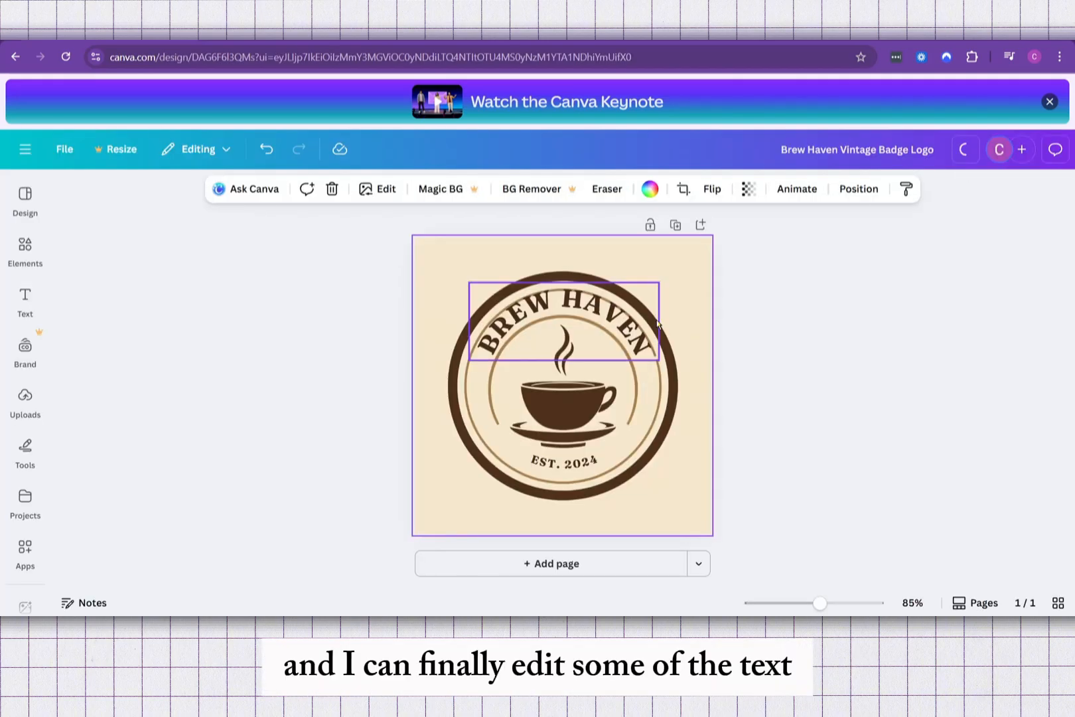
- Open the curved "BREW HAVEN" title for editing, leave it as is, and copy the badge design
{"action": "double_click", "coordinate": [626, 325]}
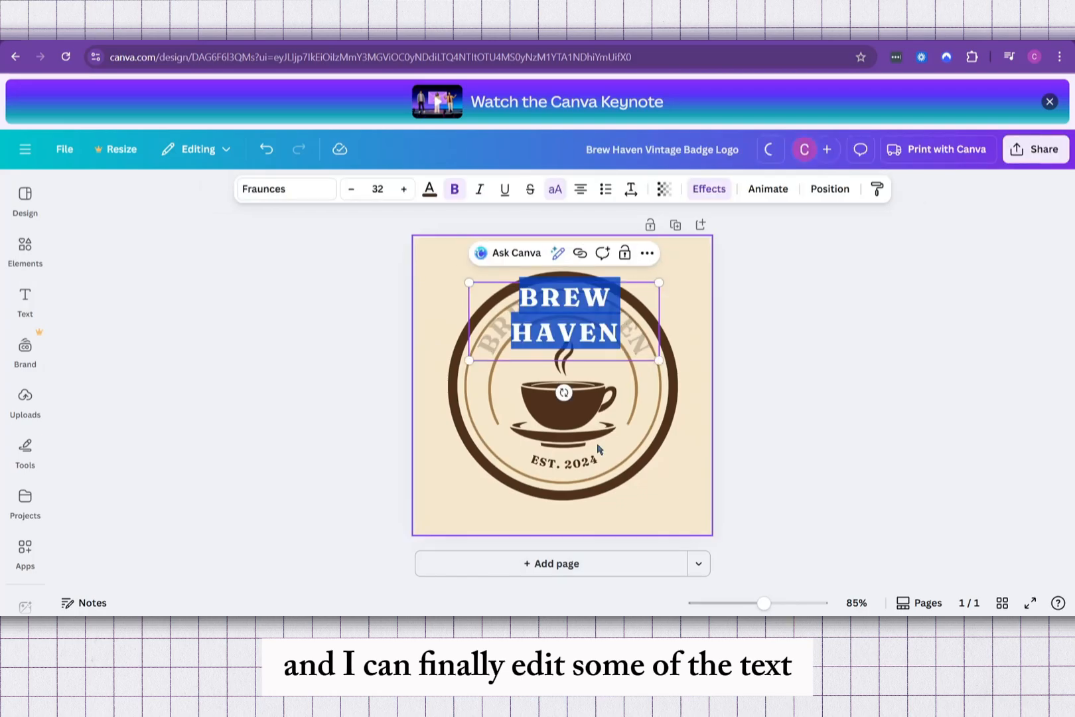
{"action": "left_click", "coordinate": [657, 259]}
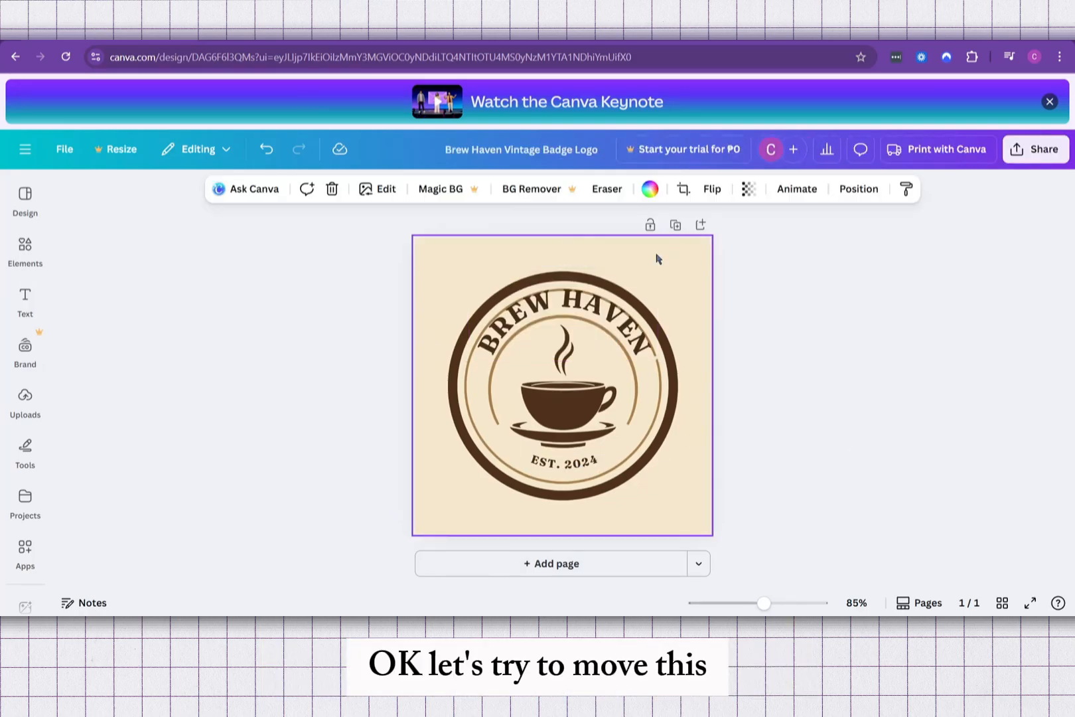
{"action": "right_click", "coordinate": [657, 259]}
{"action": "left_click", "coordinate": [681, 257]}
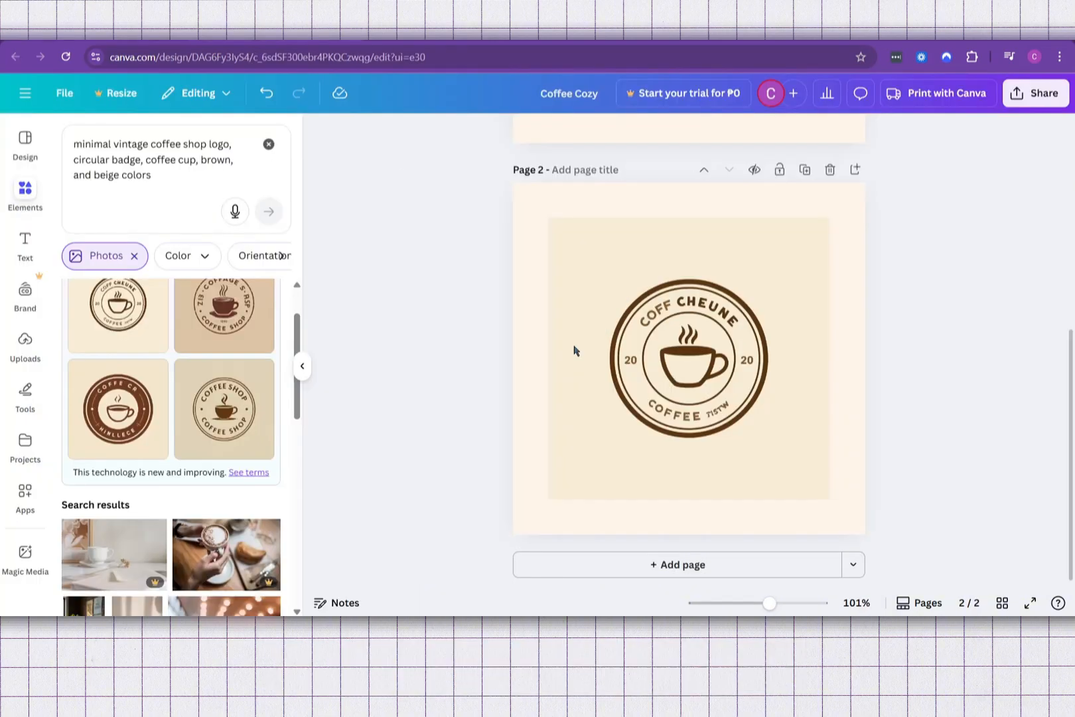
- Add a third page to the Coffee Cozy design and paste the copied "BREW HAVEN" badge onto it
{"action": "left_click", "coordinate": [694, 565]}
{"action": "scroll", "coordinate": [698, 524], "scroll_direction": "down", "scroll_amount": 2}
{"action": "right_click", "coordinate": [645, 359]}
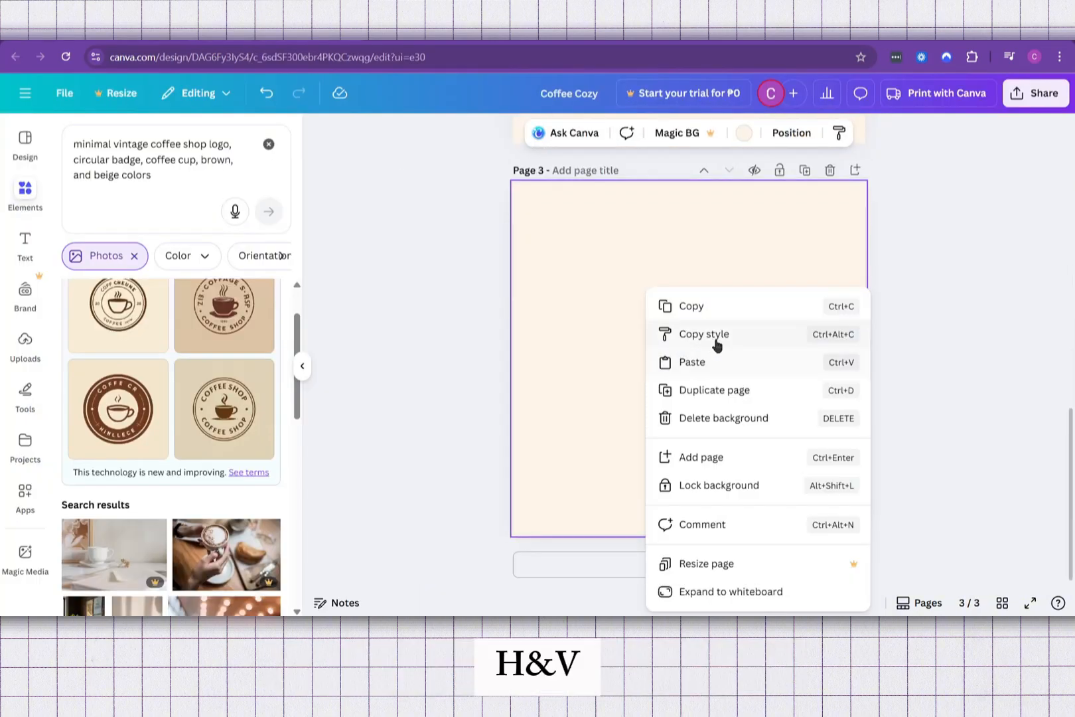
{"action": "left_click", "coordinate": [778, 362]}
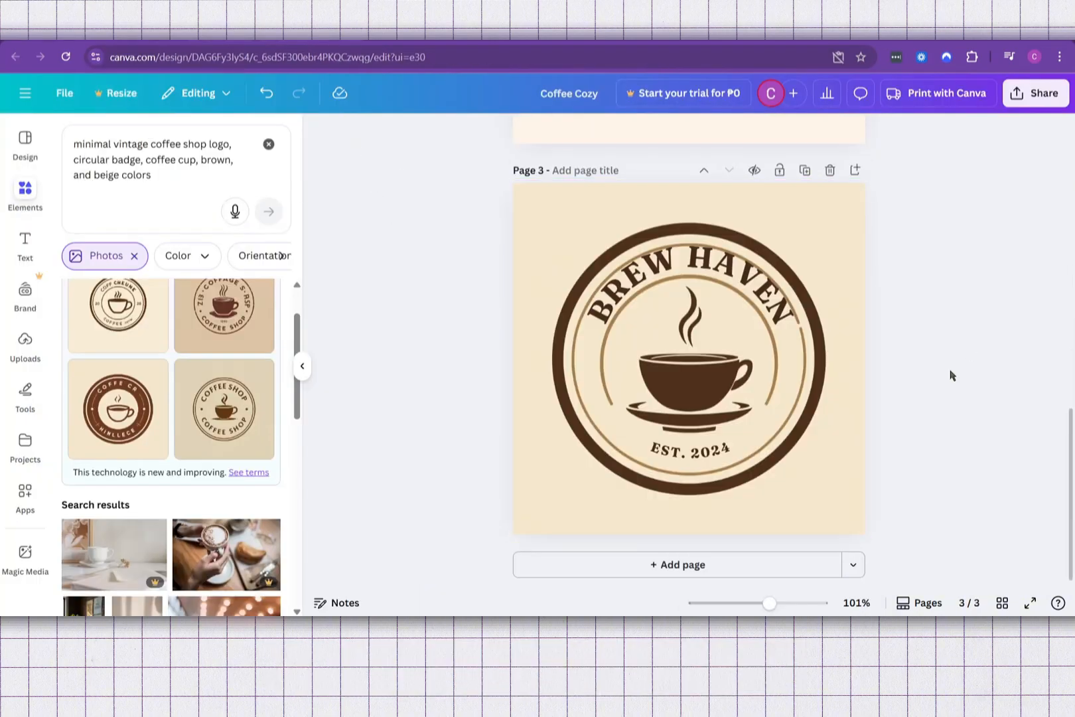
{"action": "scroll", "coordinate": [889, 369], "scroll_direction": "up", "scroll_amount": 1}
{"action": "scroll", "coordinate": [929, 373], "scroll_direction": "up", "scroll_amount": 2}
{"action": "scroll", "coordinate": [985, 360], "scroll_direction": "down", "scroll_amount": 3}
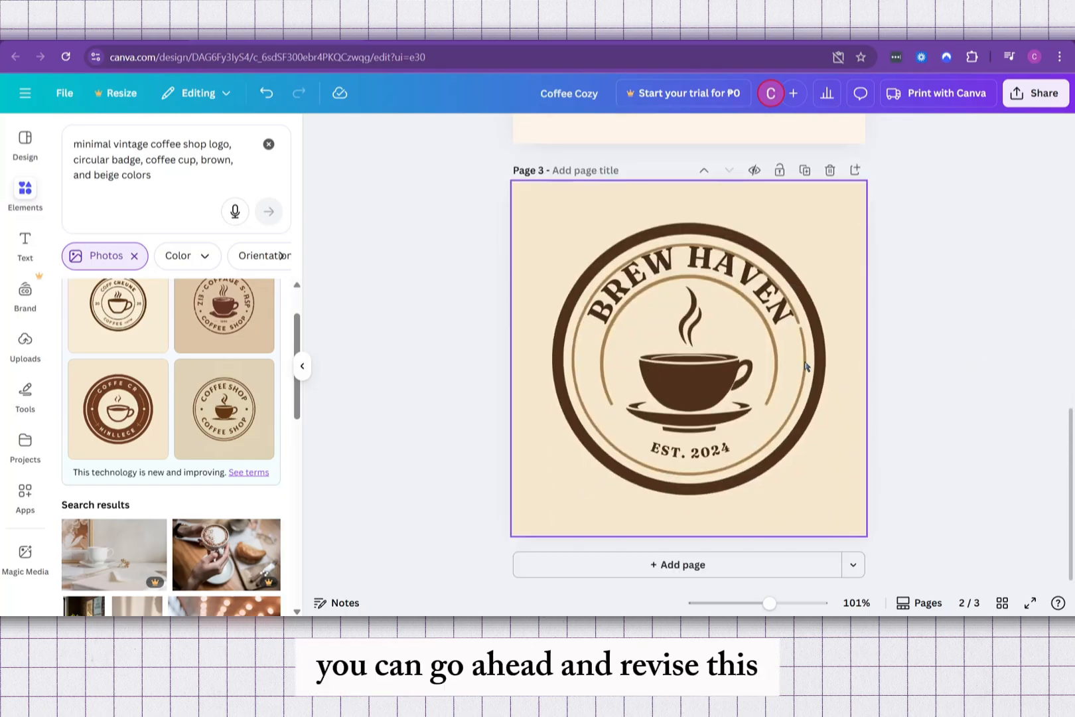
- Inspect the title text and background of the page 3 badge, and look over the logos on pages 1 and 2
{"action": "double_click", "coordinate": [770, 296]}
{"action": "left_click", "coordinate": [1023, 313]}
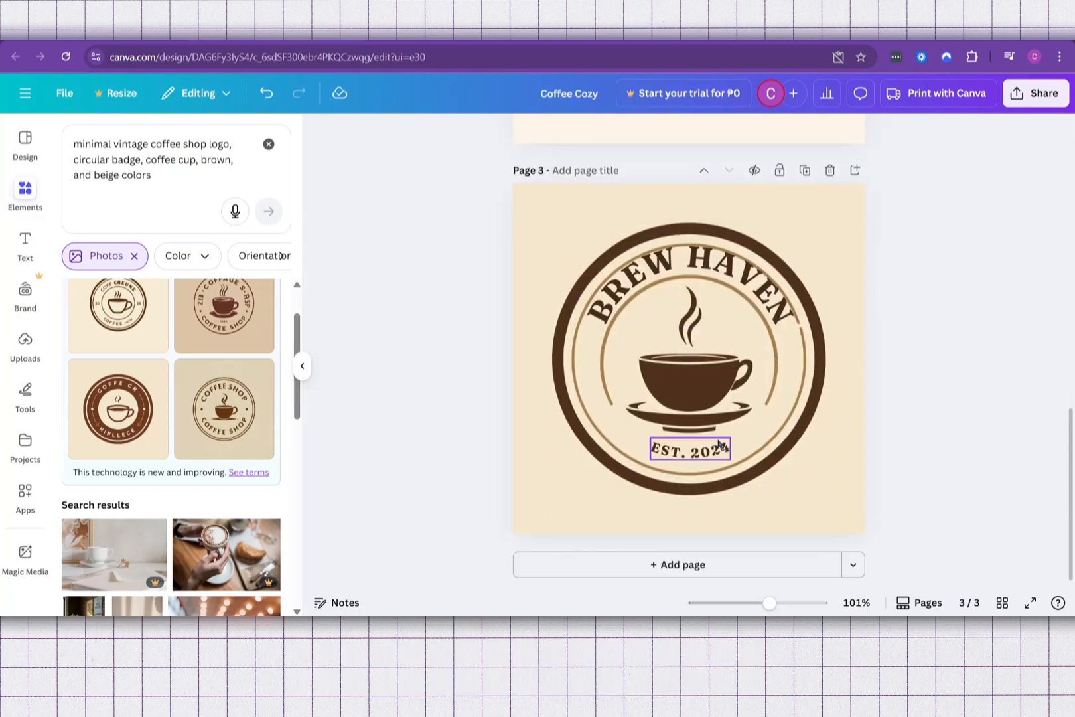
{"action": "scroll", "coordinate": [1000, 315], "scroll_direction": "up", "scroll_amount": 1}
{"action": "left_click", "coordinate": [820, 295]}
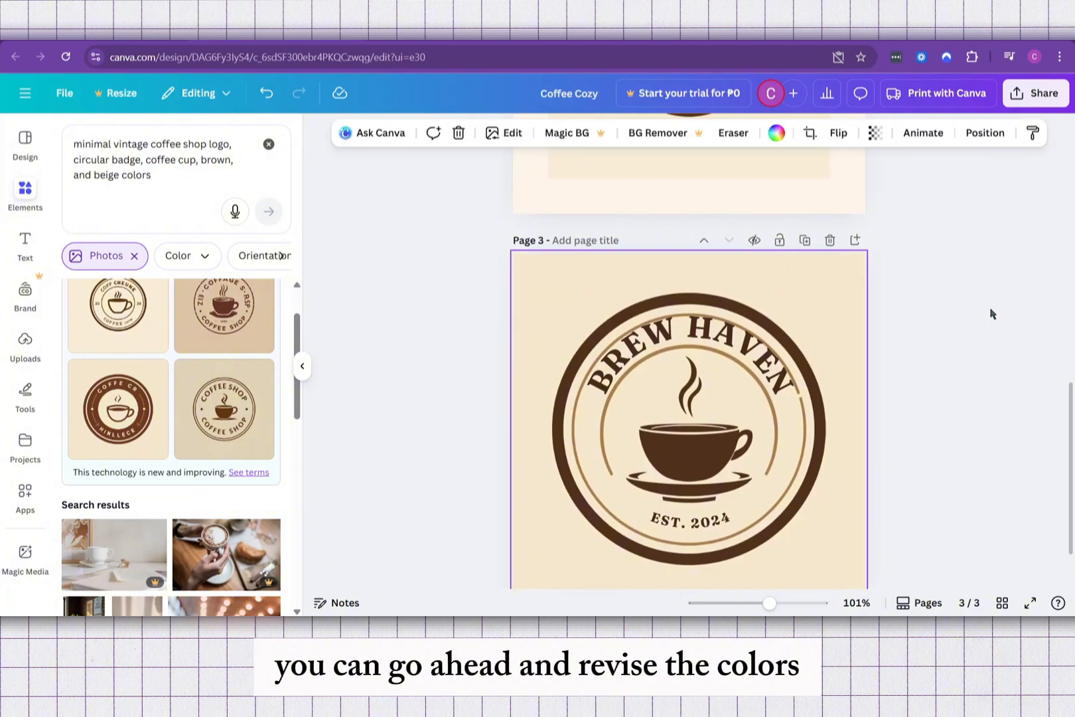
{"action": "scroll", "coordinate": [991, 312], "scroll_direction": "down", "scroll_amount": 1}
{"action": "left_click", "coordinate": [770, 290]}
{"action": "scroll", "coordinate": [972, 332], "scroll_direction": "up", "scroll_amount": 10}
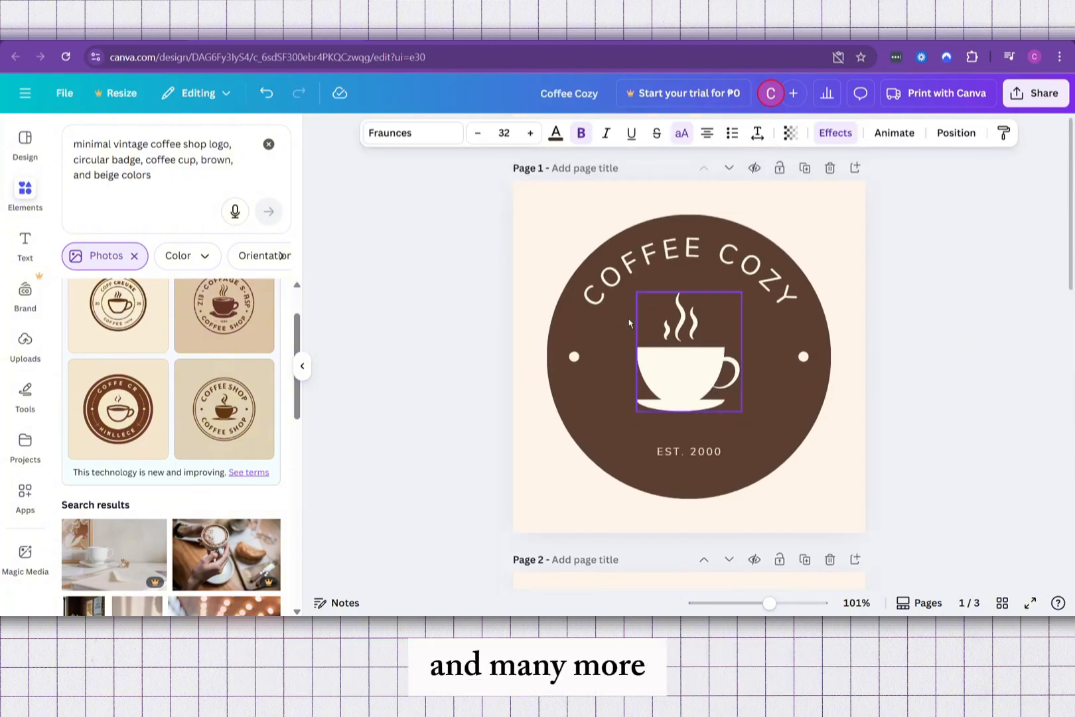
{"action": "scroll", "coordinate": [763, 390], "scroll_direction": "down", "scroll_amount": 2}
{"action": "scroll", "coordinate": [850, 349], "scroll_direction": "down", "scroll_amount": 1}
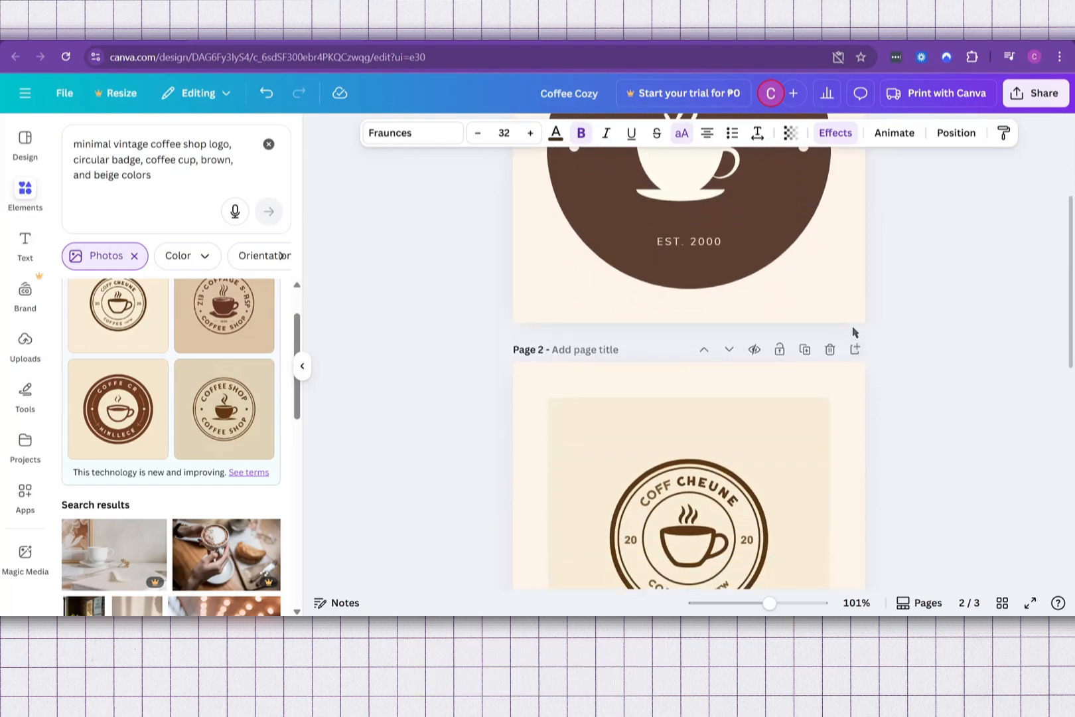
{"action": "scroll", "coordinate": [854, 331], "scroll_direction": "down", "scroll_amount": 2}
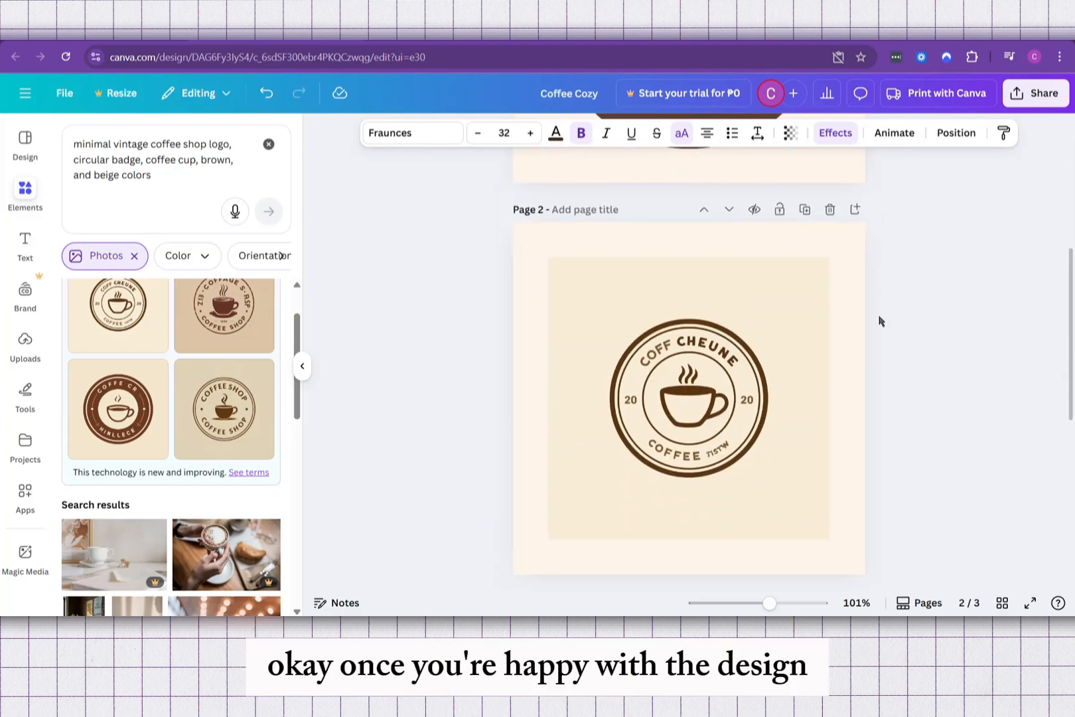
{"action": "scroll", "coordinate": [881, 321], "scroll_direction": "up", "scroll_amount": 3}
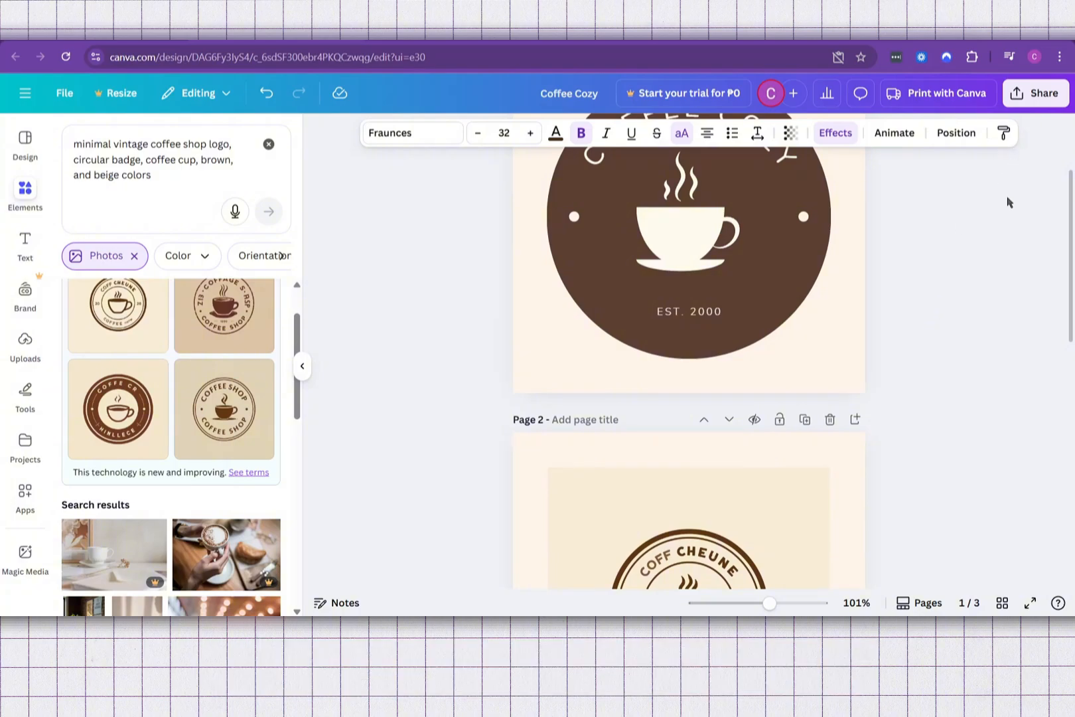
{"action": "scroll", "coordinate": [969, 212], "scroll_direction": "down", "scroll_amount": 2}
- Open the design's download settings, choose PNG as the file type, and return to the page 1 logo
{"action": "left_click", "coordinate": [1047, 96]}
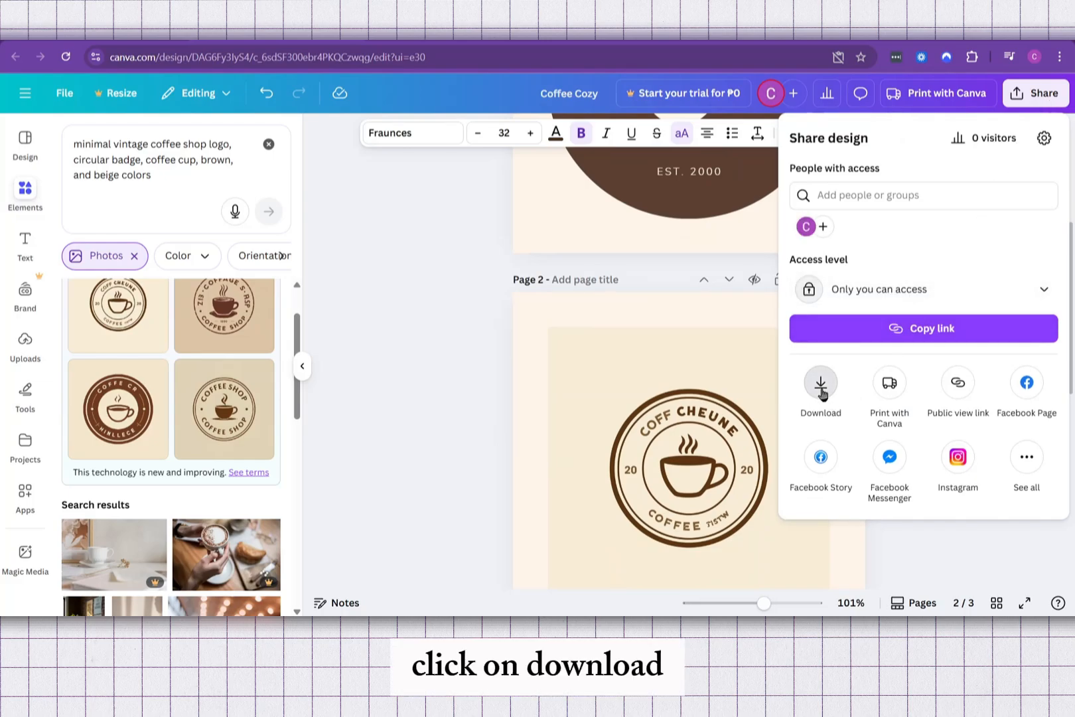
{"action": "left_click", "coordinate": [822, 391]}
{"action": "left_click", "coordinate": [928, 198]}
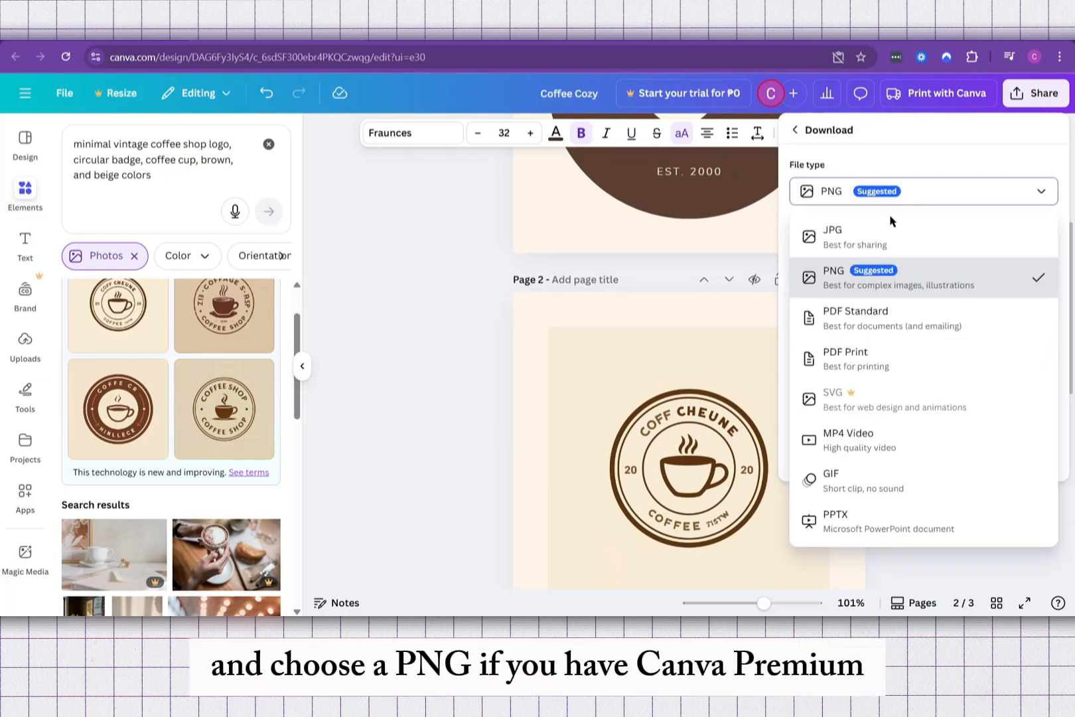
{"action": "left_click", "coordinate": [892, 285]}
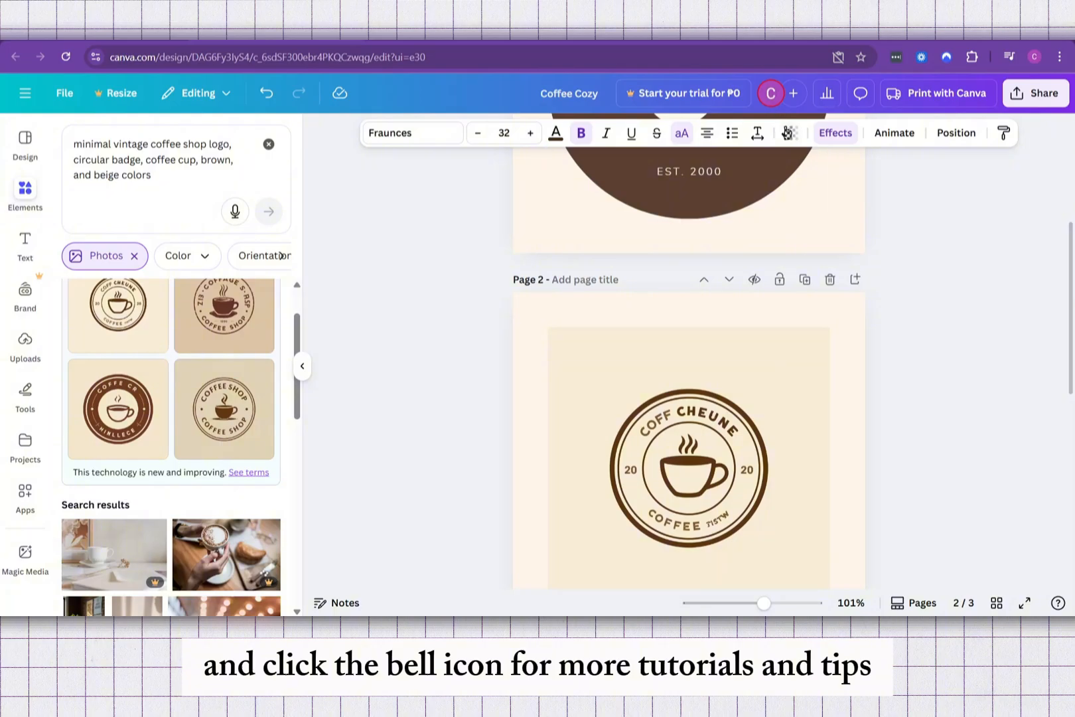
{"action": "scroll", "coordinate": [897, 223], "scroll_direction": "up", "scroll_amount": 5}
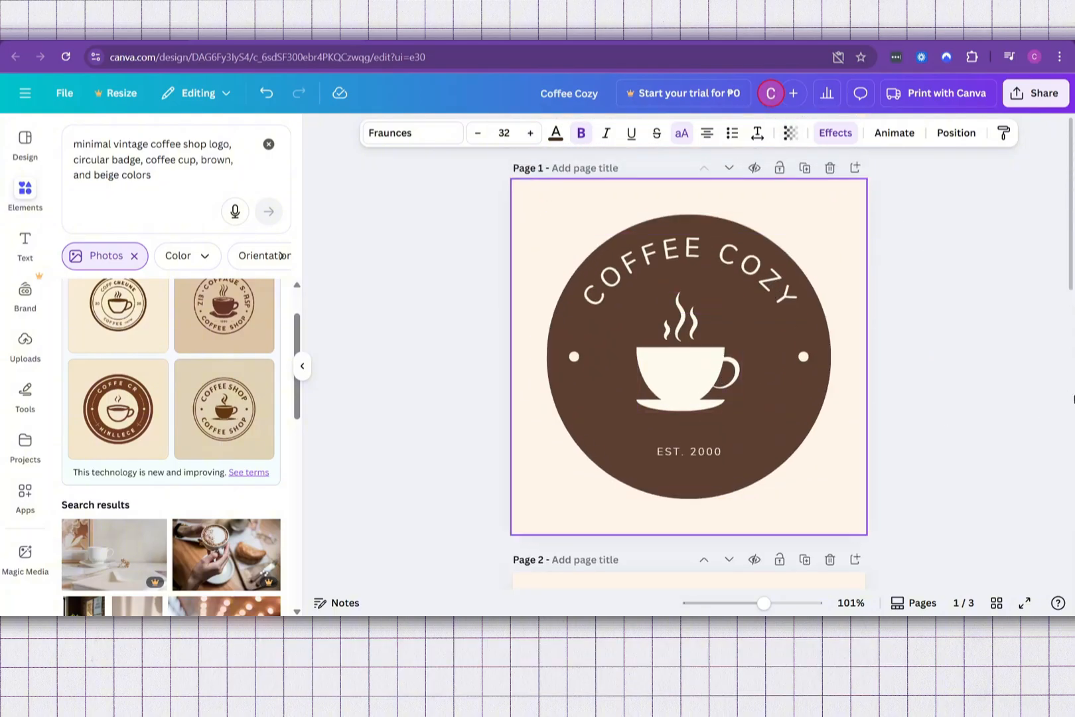